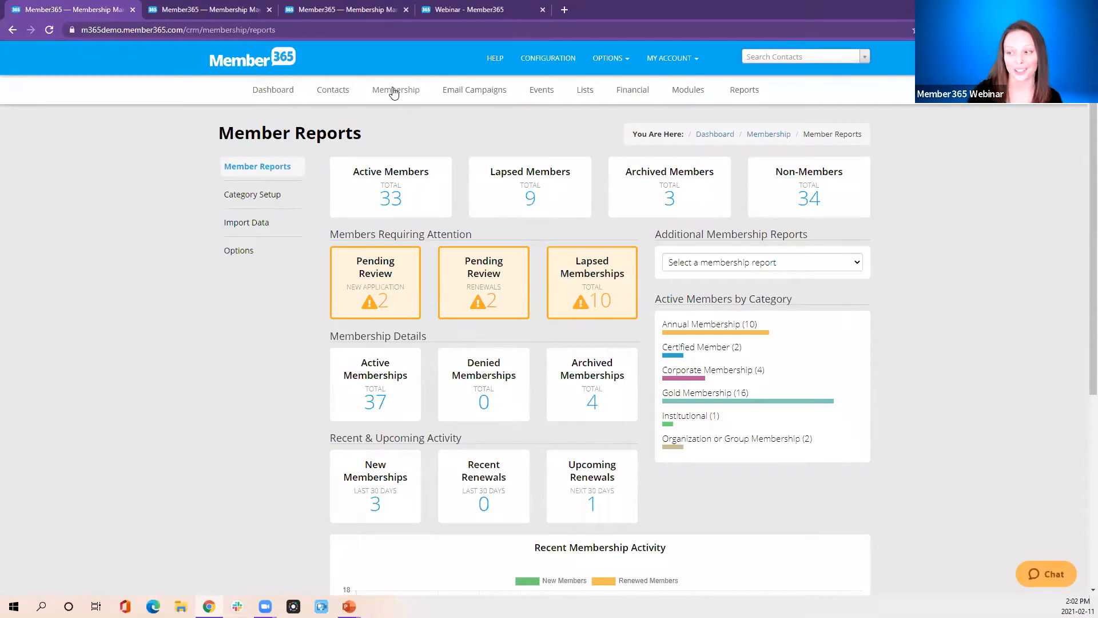
# Review the membership list in Category Setup, then bring up the Group Membership settings of the Organization or Group Membership category.
pyautogui.click(260, 201)
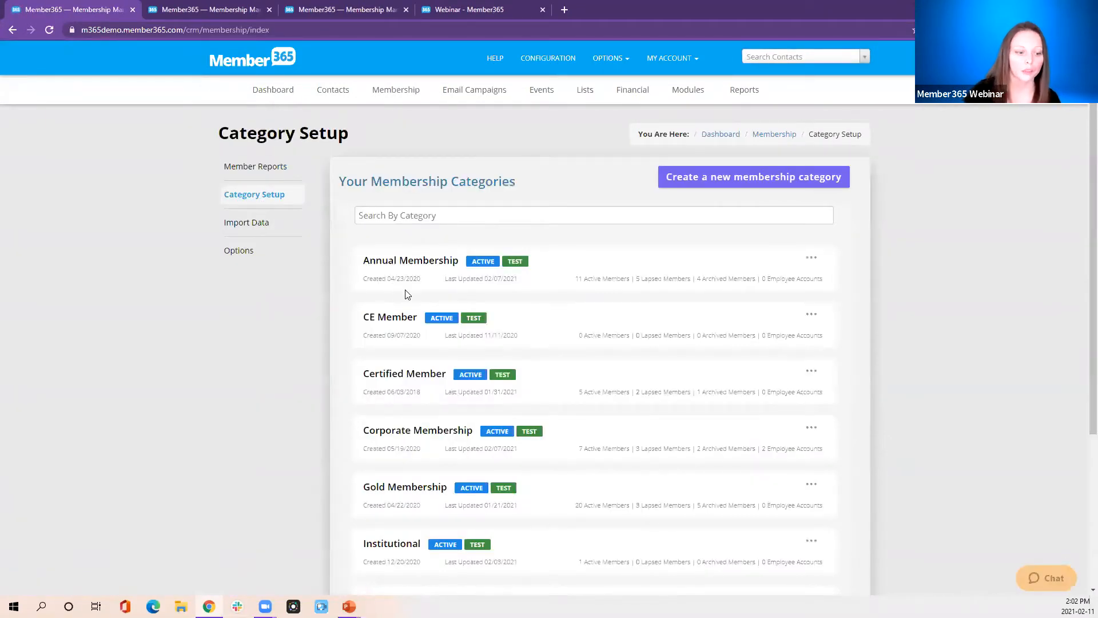
pyautogui.scroll(-4, 405, 331)
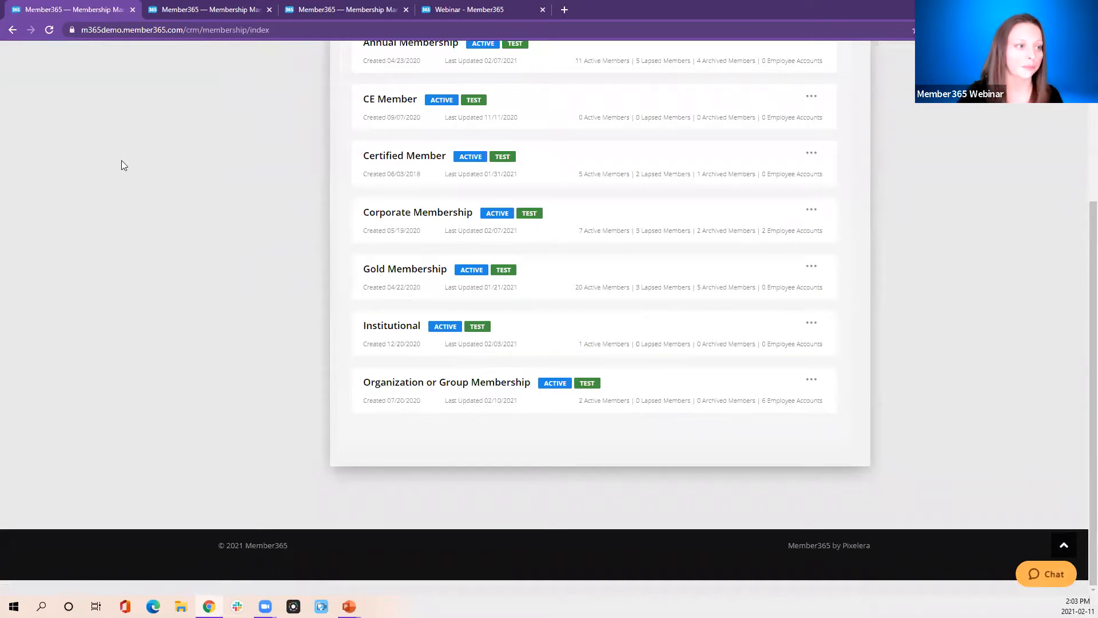
pyautogui.click(210, 10)
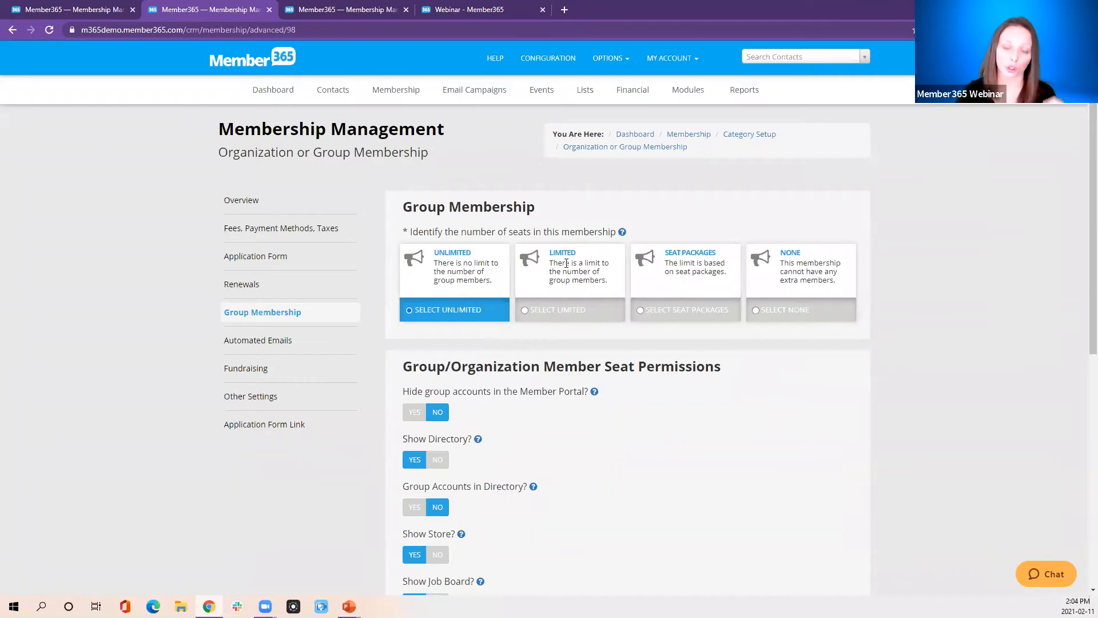
# Try the Limited and Seat Packages options, and view the 1-seat package's settings without changing them.
pyautogui.click(525, 310)
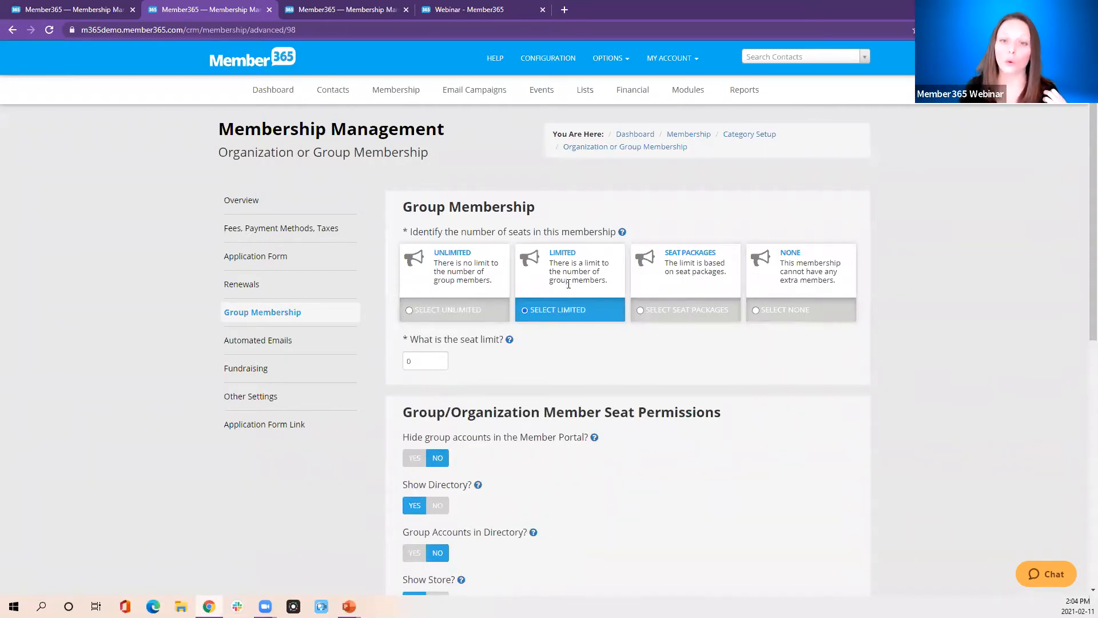
pyautogui.click(642, 310)
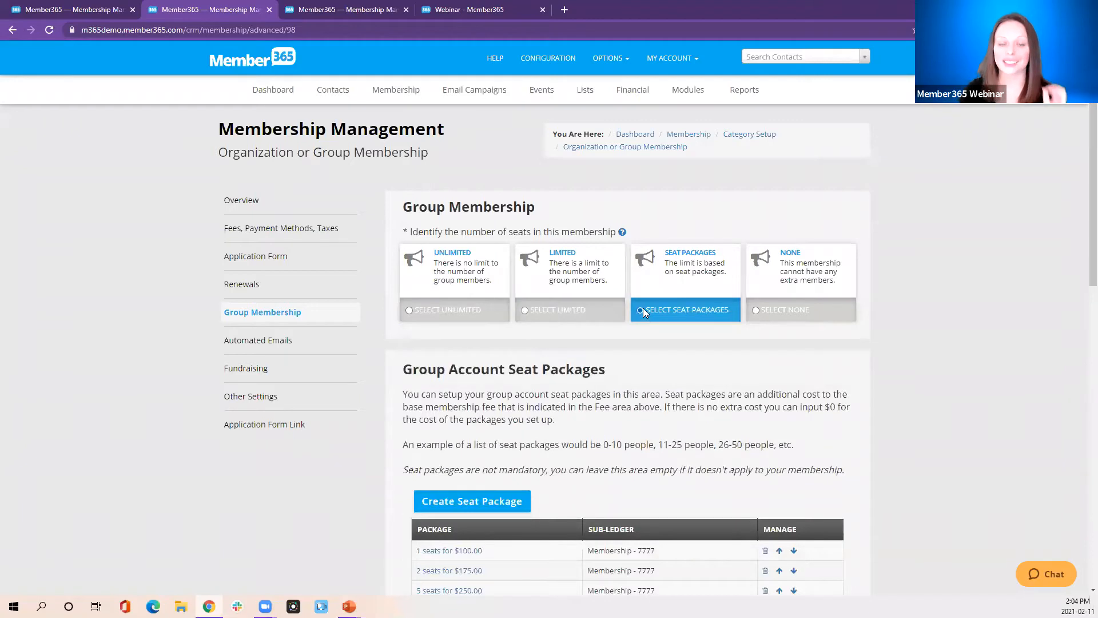
pyautogui.scroll(-1, 615, 409)
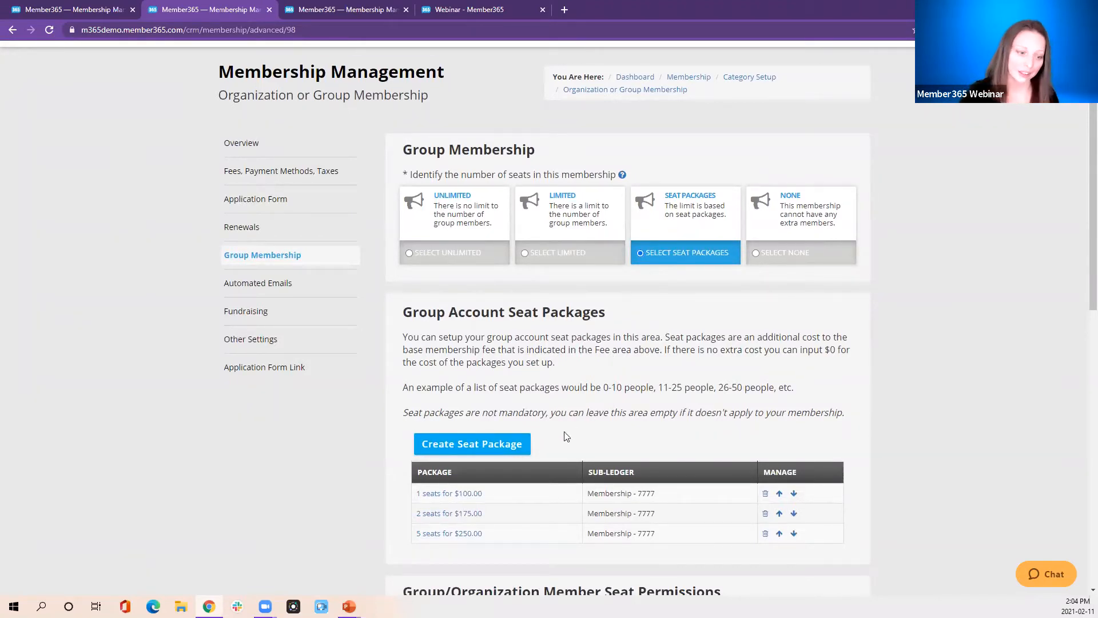
pyautogui.click(430, 494)
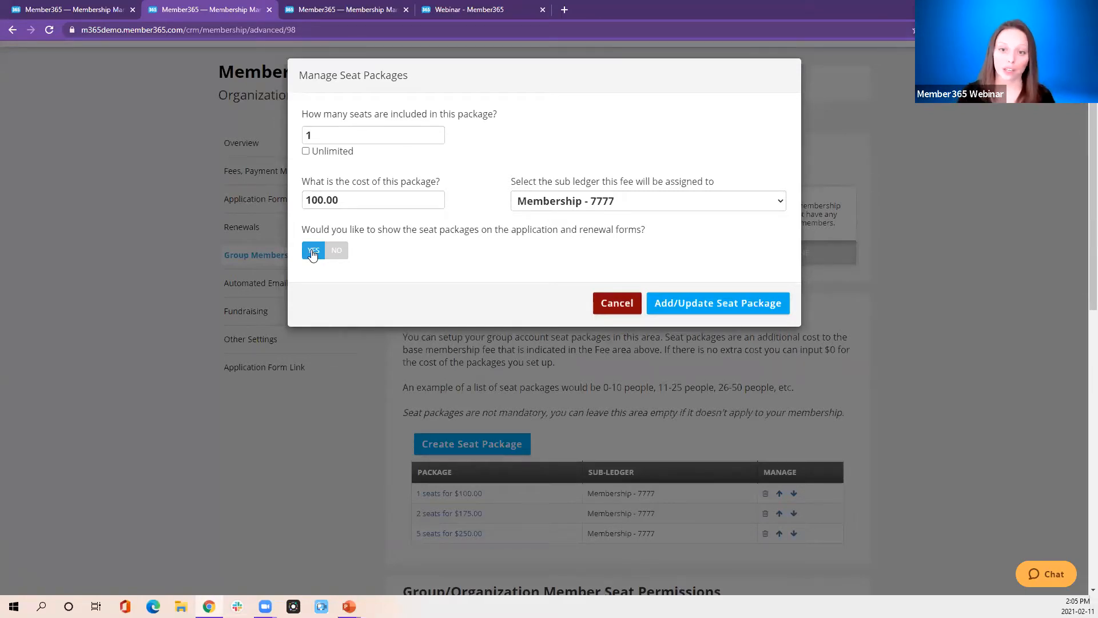
pyautogui.click(626, 309)
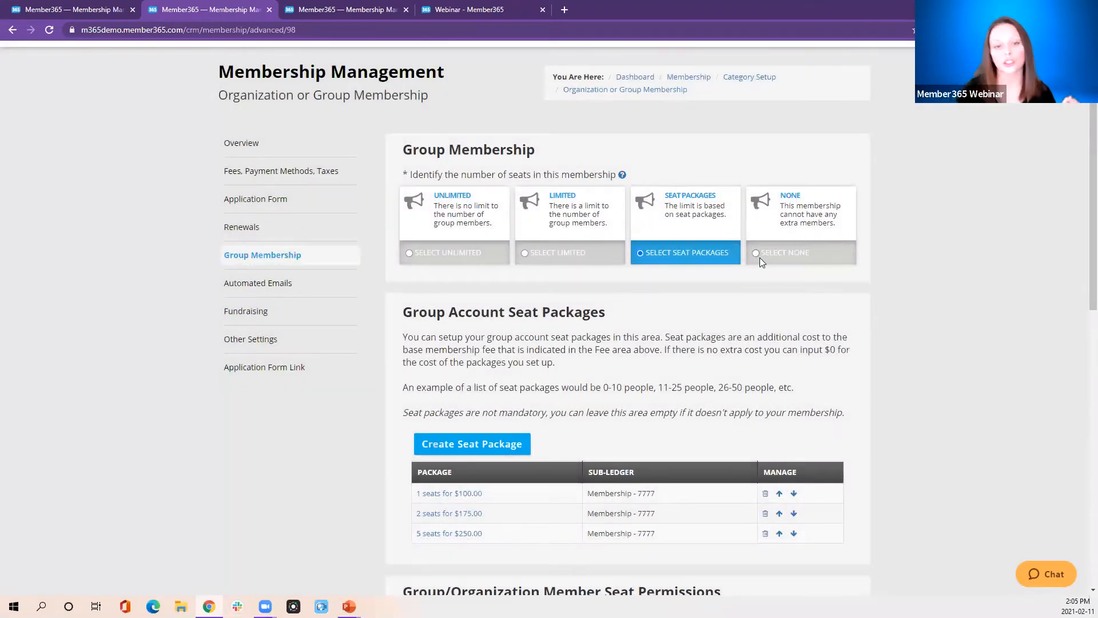
# Try the None seat option and return the group membership's seats to Unlimited.
pyautogui.click(754, 252)
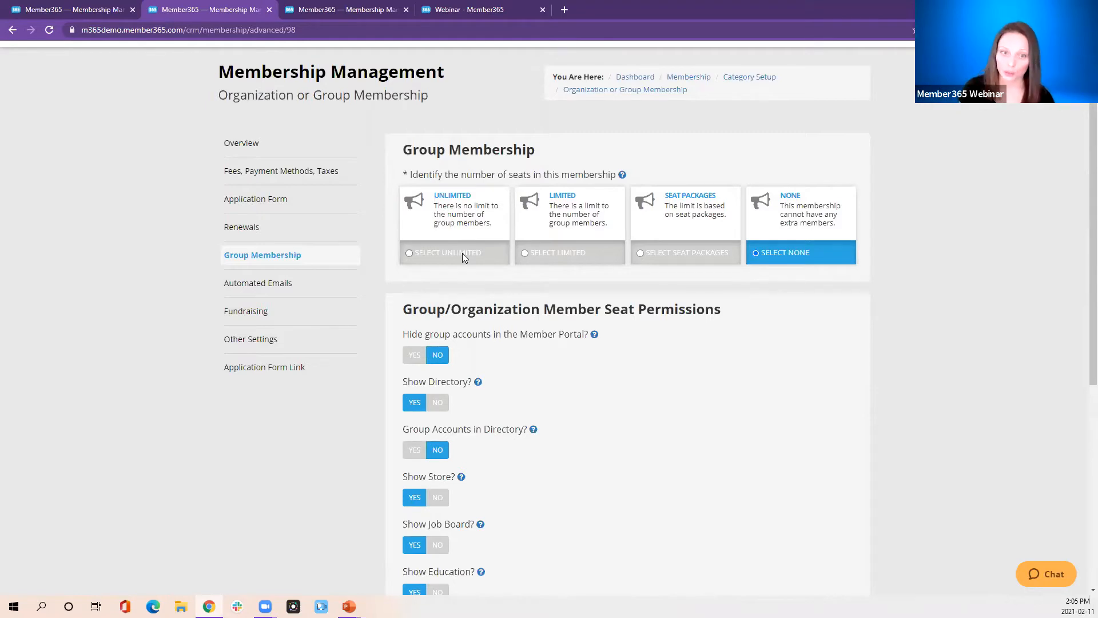
pyautogui.click(410, 253)
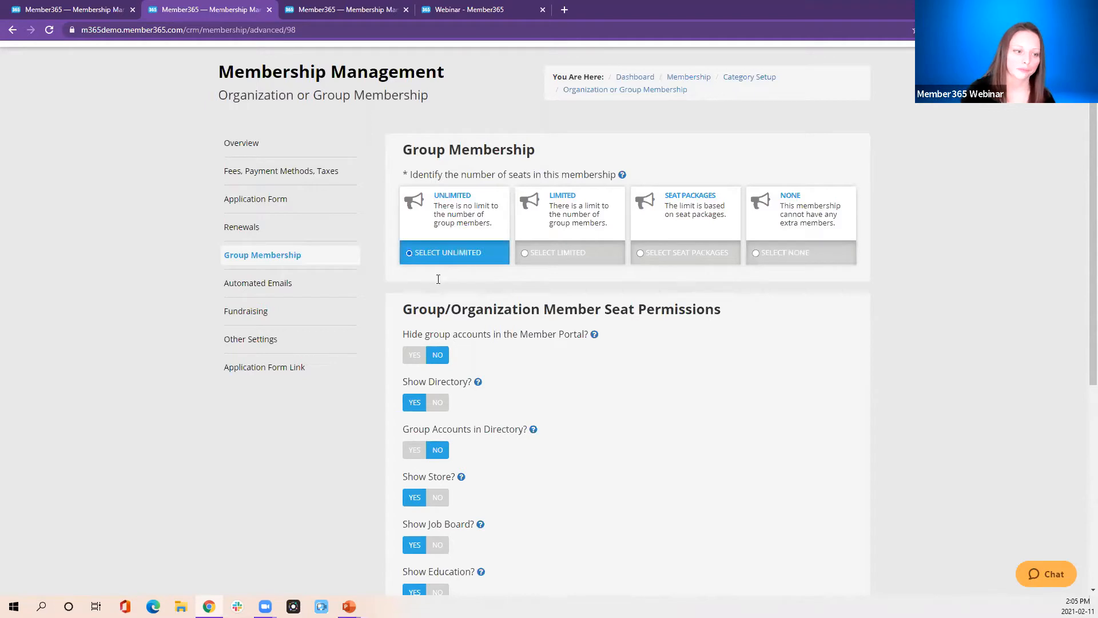
# Review the member seat permissions and enable Contacts Tagging under Group/Organization Primary Contact Permissions.
pyautogui.scroll(-3, 684, 364)
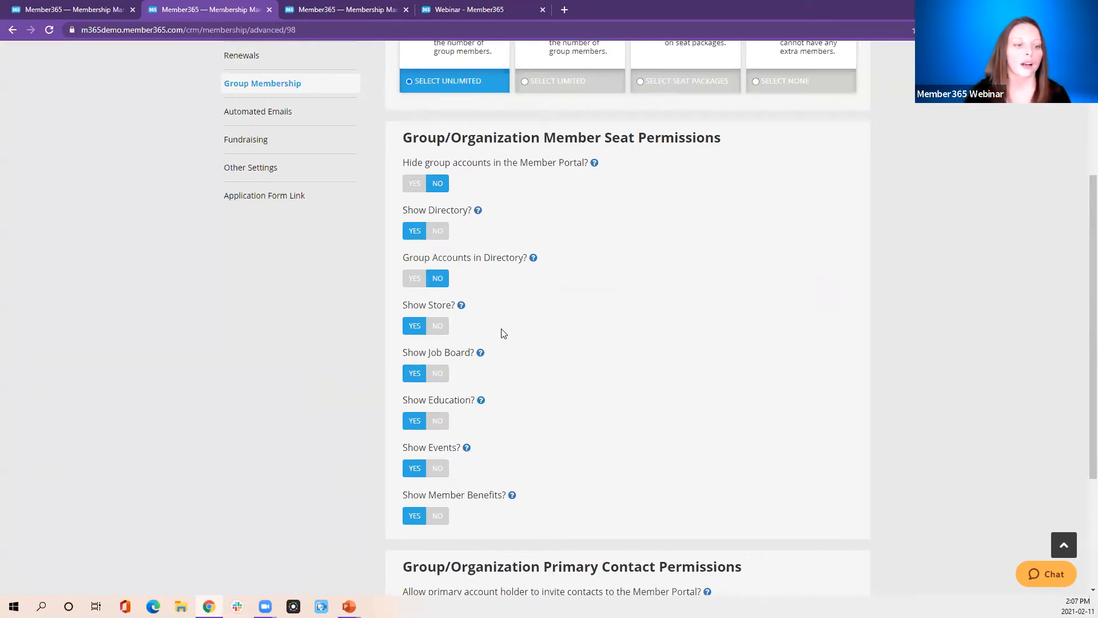
pyautogui.scroll(-1, 503, 330)
pyautogui.scroll(-1, 503, 331)
pyautogui.scroll(-1, 503, 330)
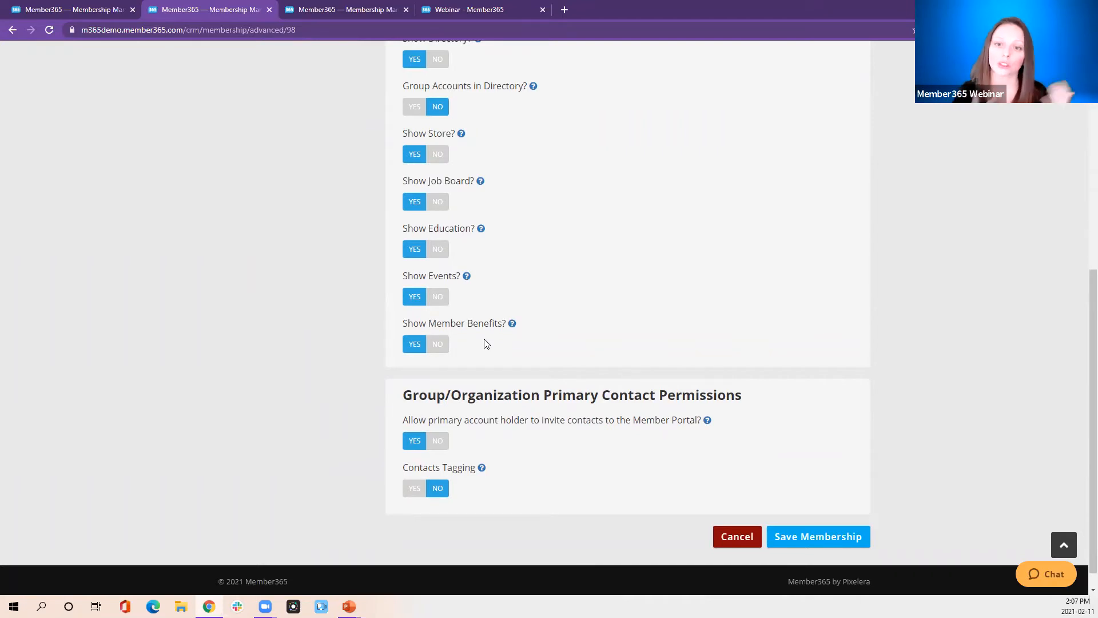
pyautogui.scroll(-1, 559, 307)
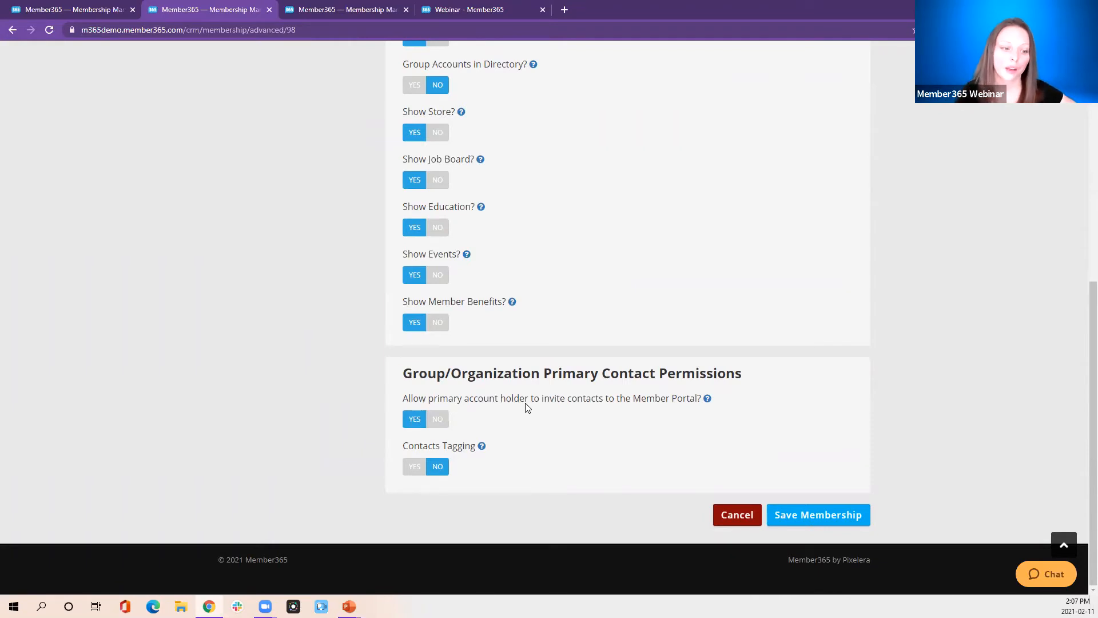
pyautogui.click(413, 465)
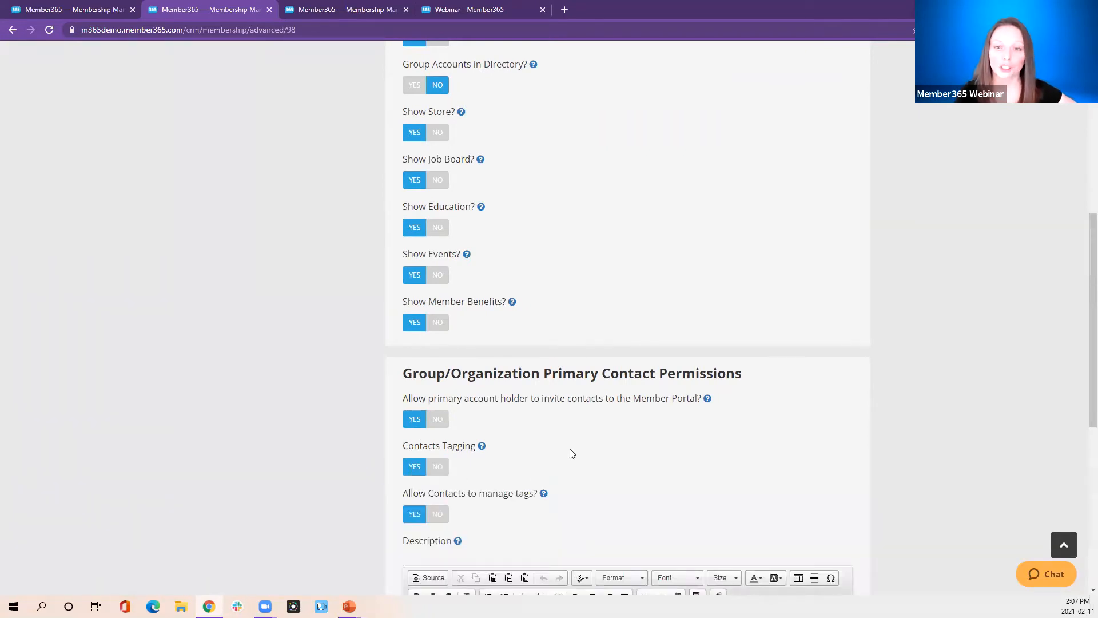
# Review the tagging options and switch Allow Contacts to manage tags to No and back to Yes.
pyautogui.scroll(-3, 572, 448)
pyautogui.scroll(-3, 572, 572)
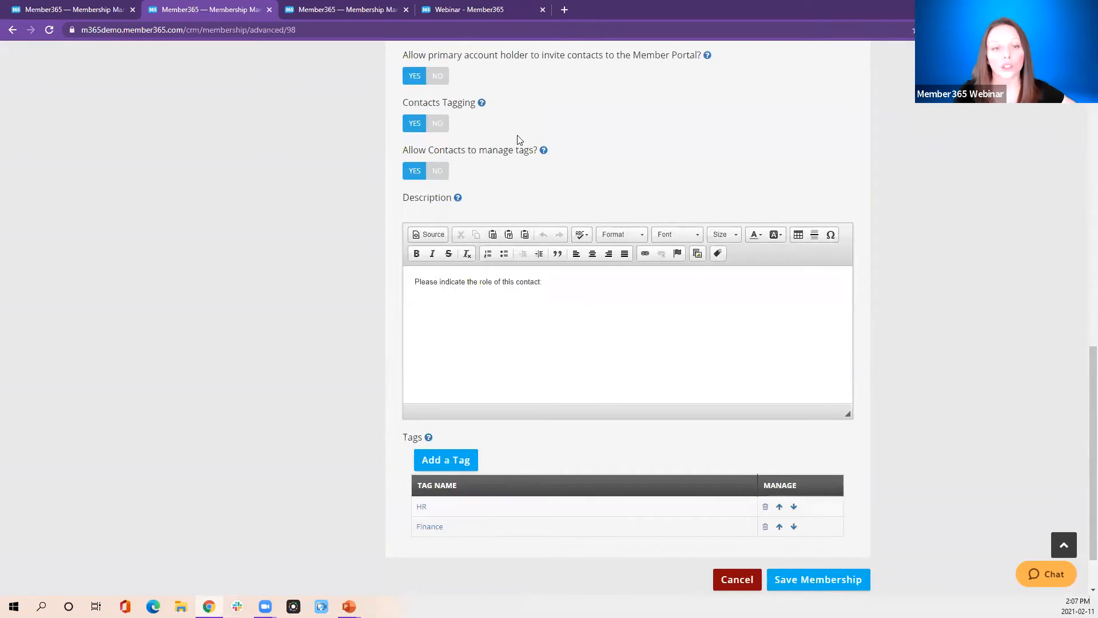
pyautogui.click(438, 171)
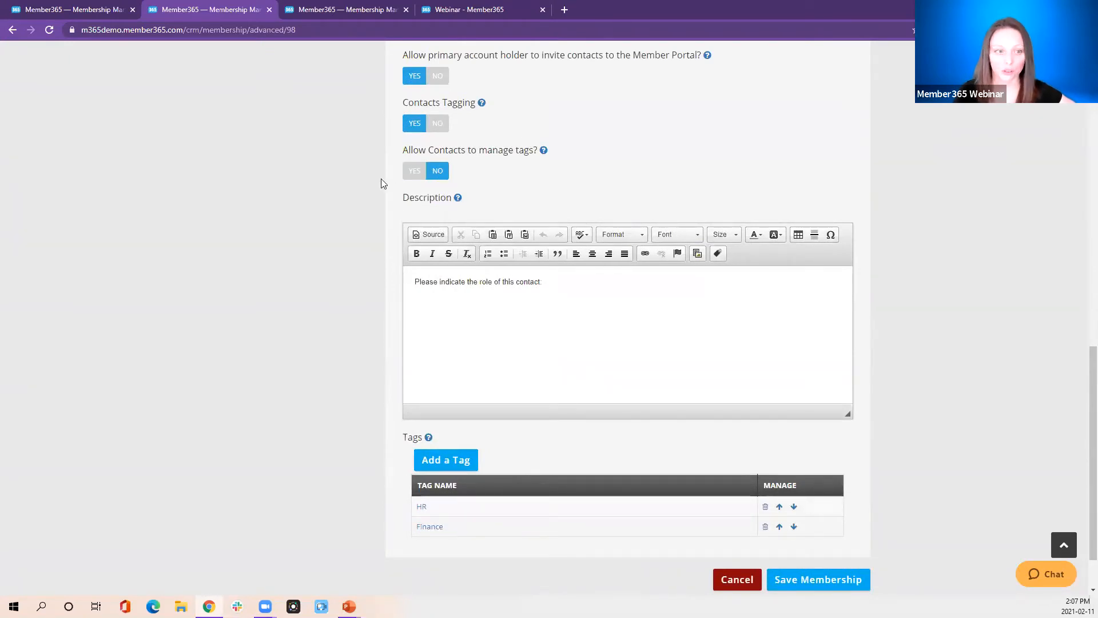
pyautogui.click(417, 172)
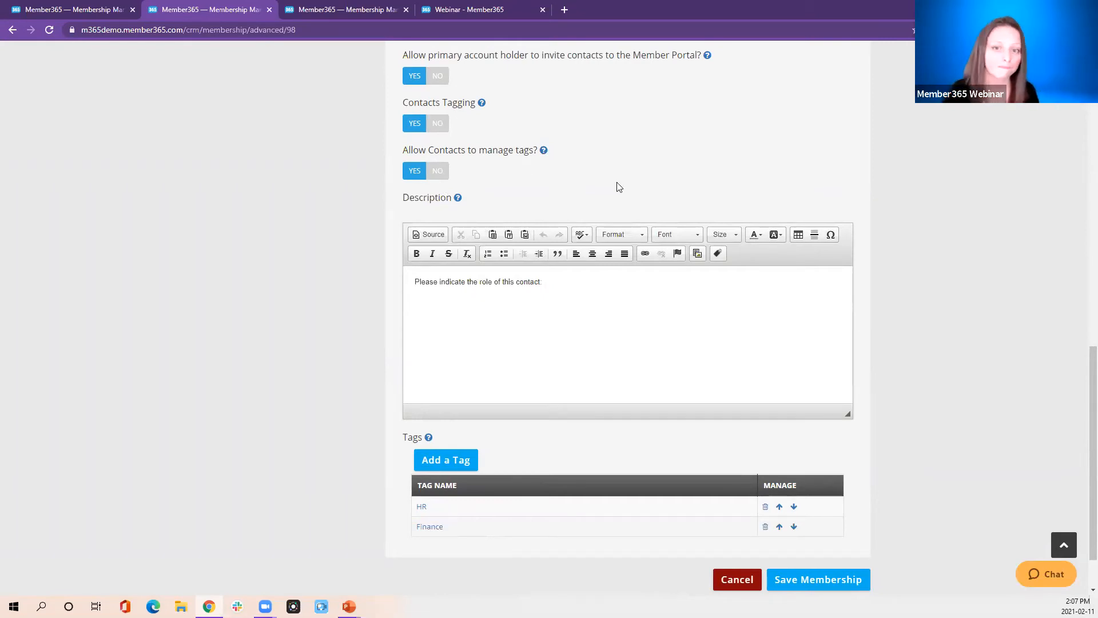
# Open the related contacts of Orange Incorporated, logging in again with the prefilled admin credentials.
pyautogui.scroll(7, 616, 184)
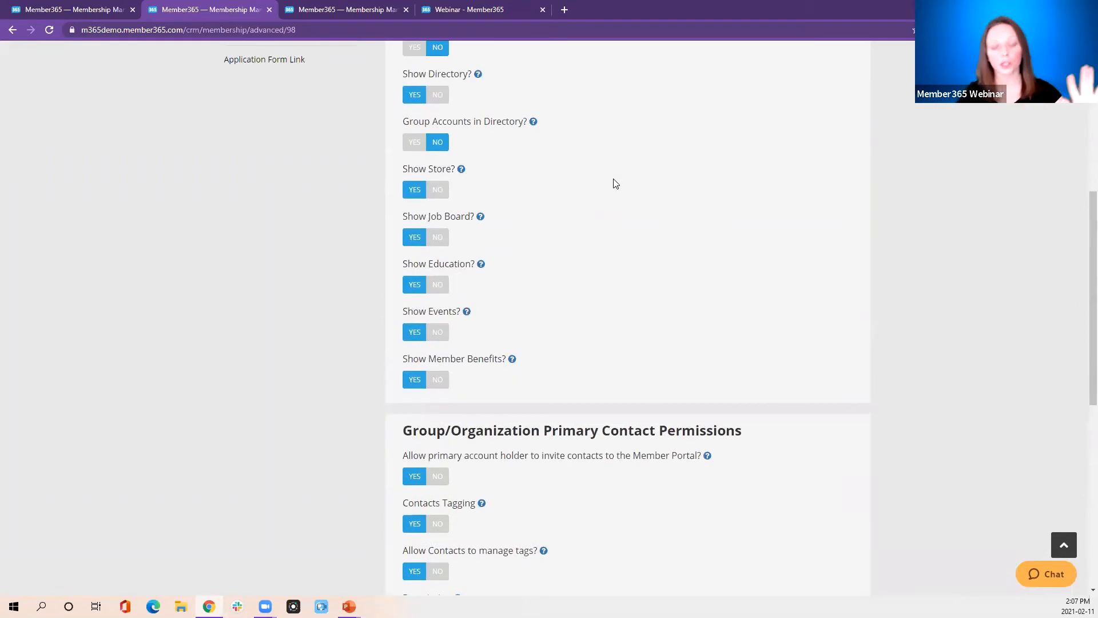
pyautogui.scroll(2, 614, 183)
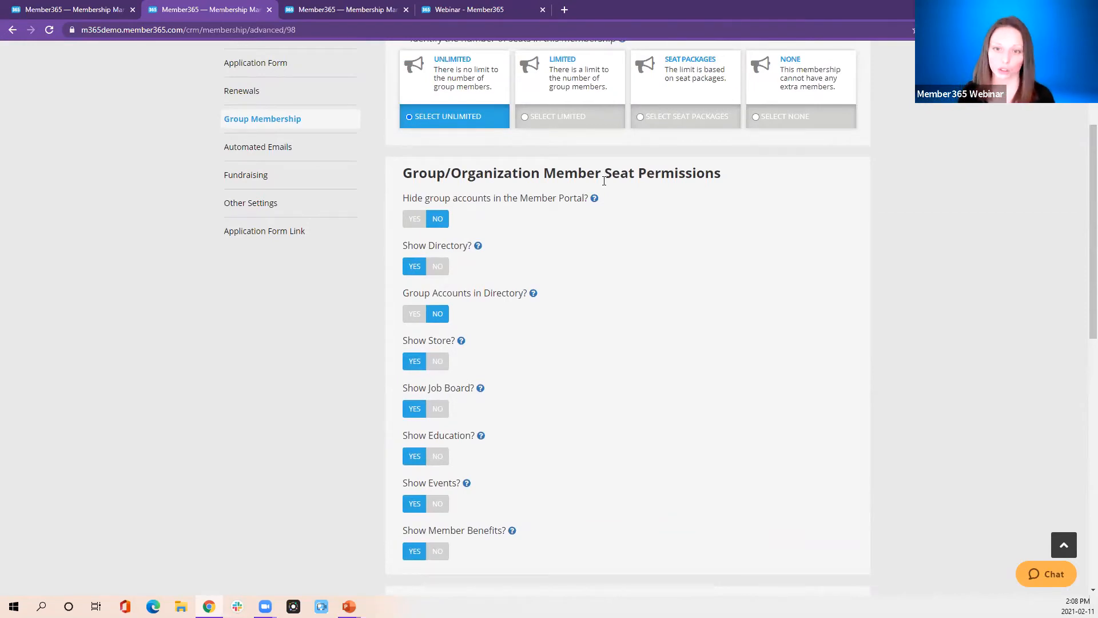
pyautogui.scroll(3, 592, 152)
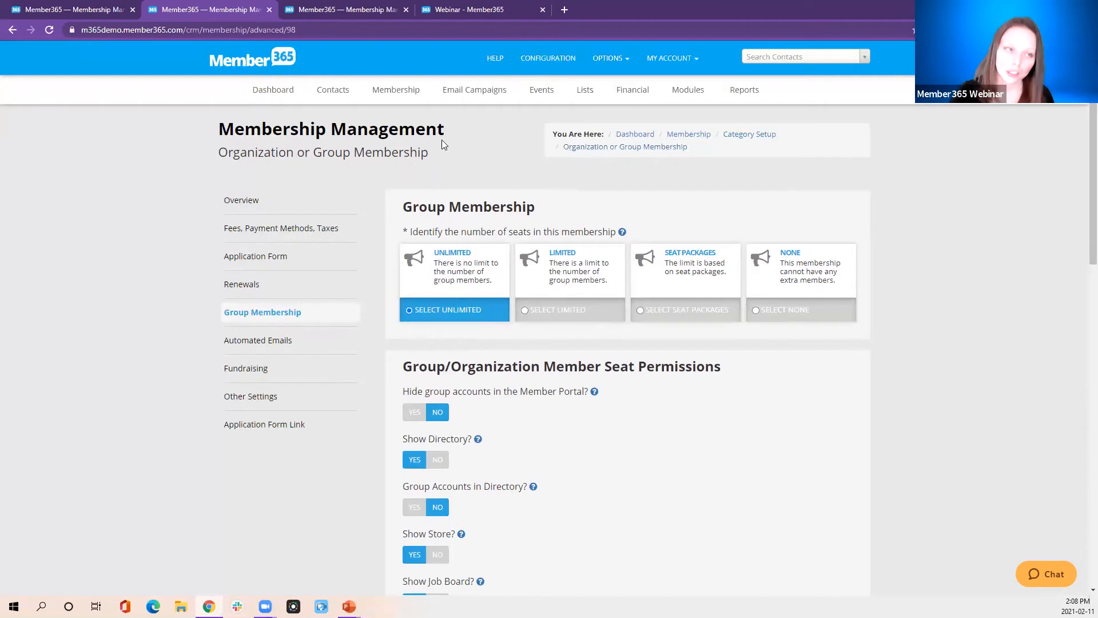
pyautogui.click(330, 9)
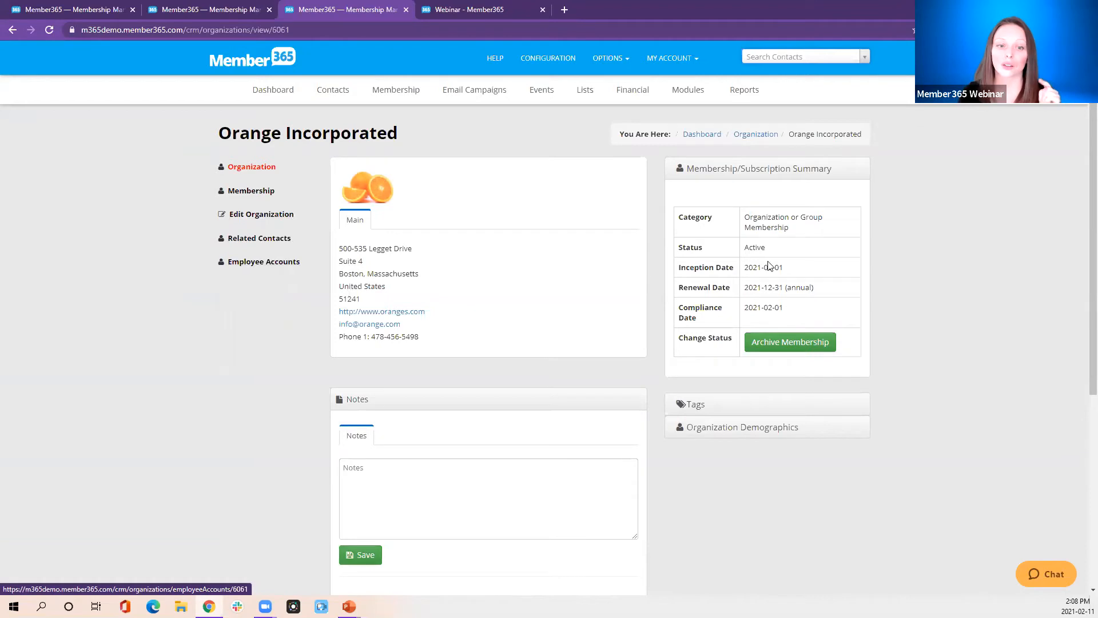
pyautogui.click(255, 240)
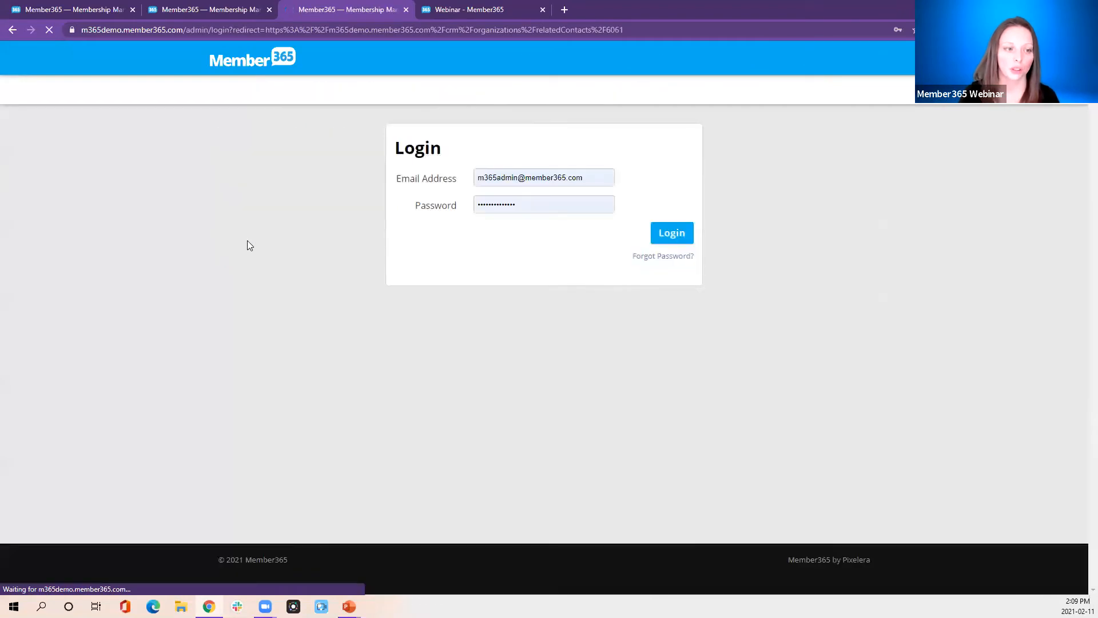
pyautogui.click(675, 234)
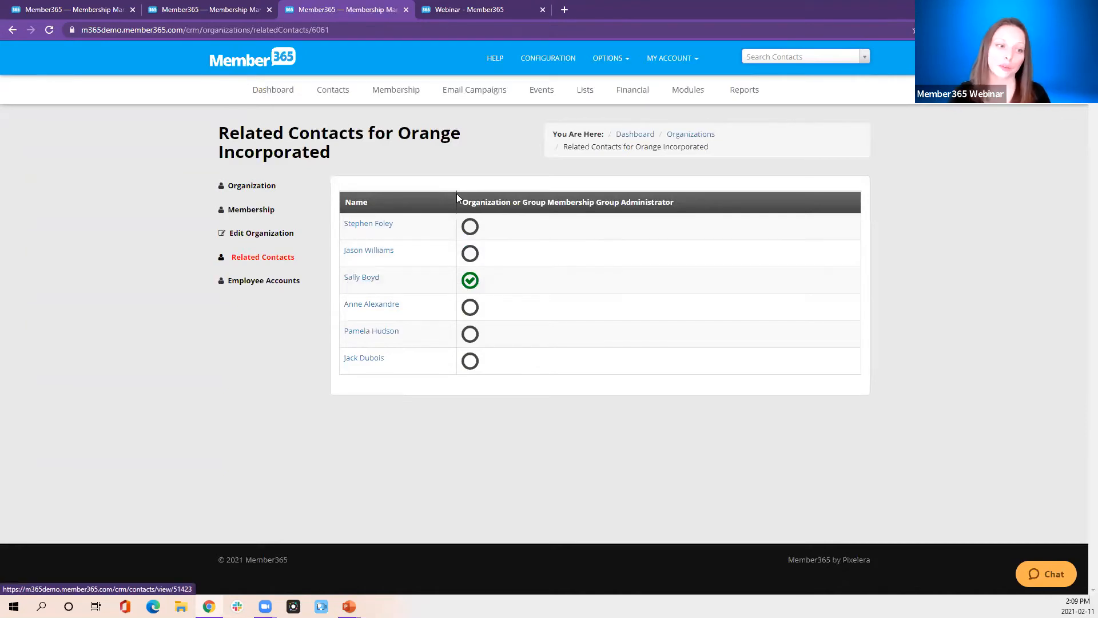
# Assign the group administrator role to the first listed contact and return it to the third contact.
pyautogui.click(470, 227)
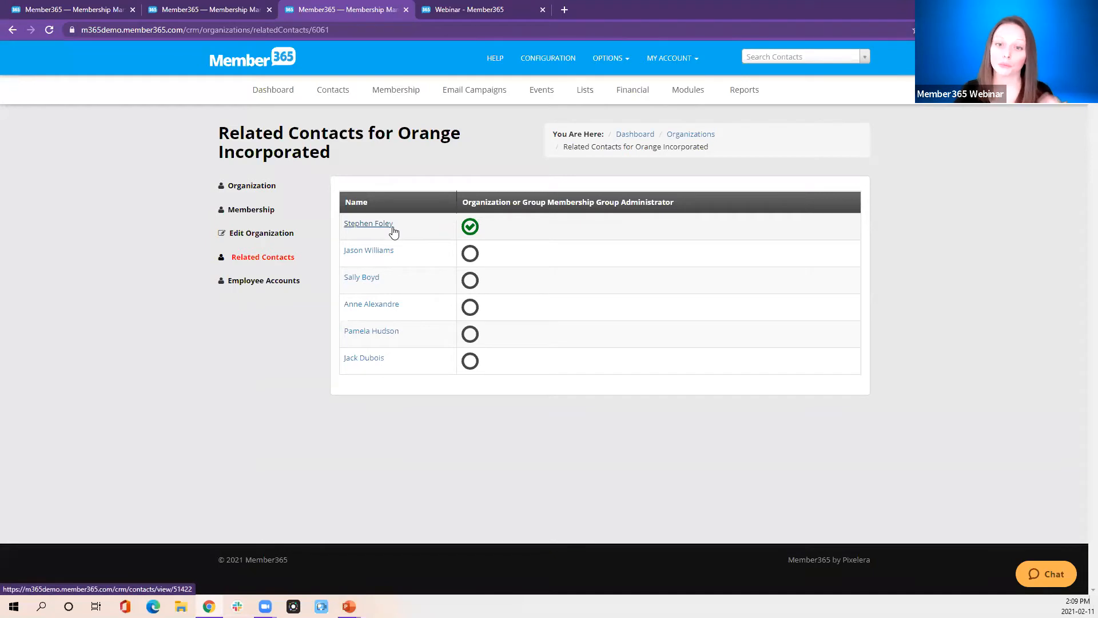
pyautogui.click(468, 281)
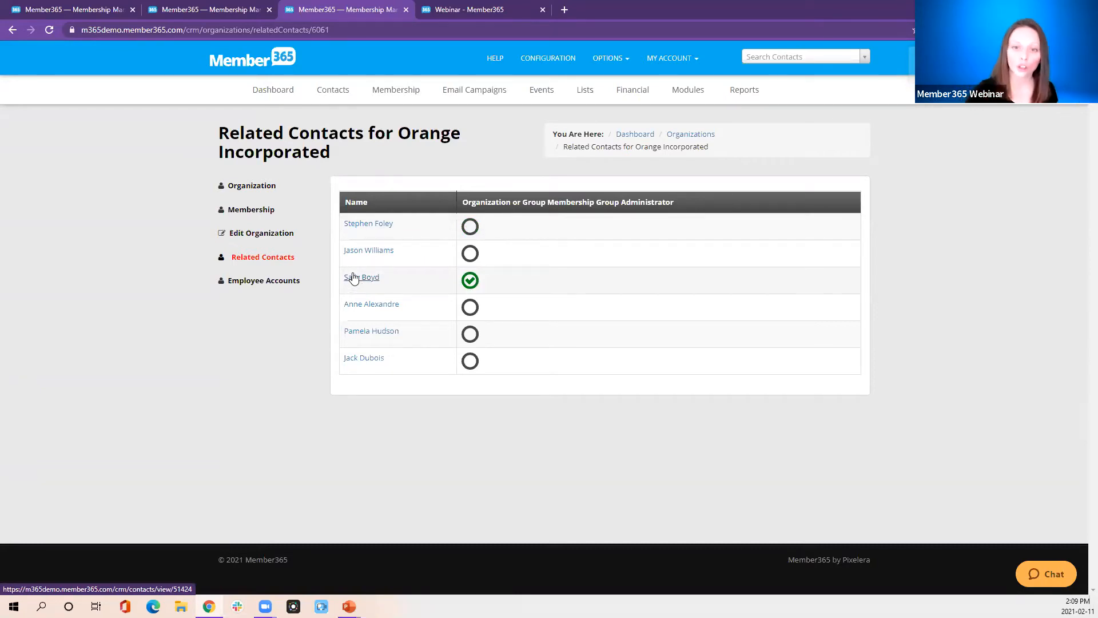
# Open the employee accounts of Orange Incorporated.
pyautogui.click(281, 285)
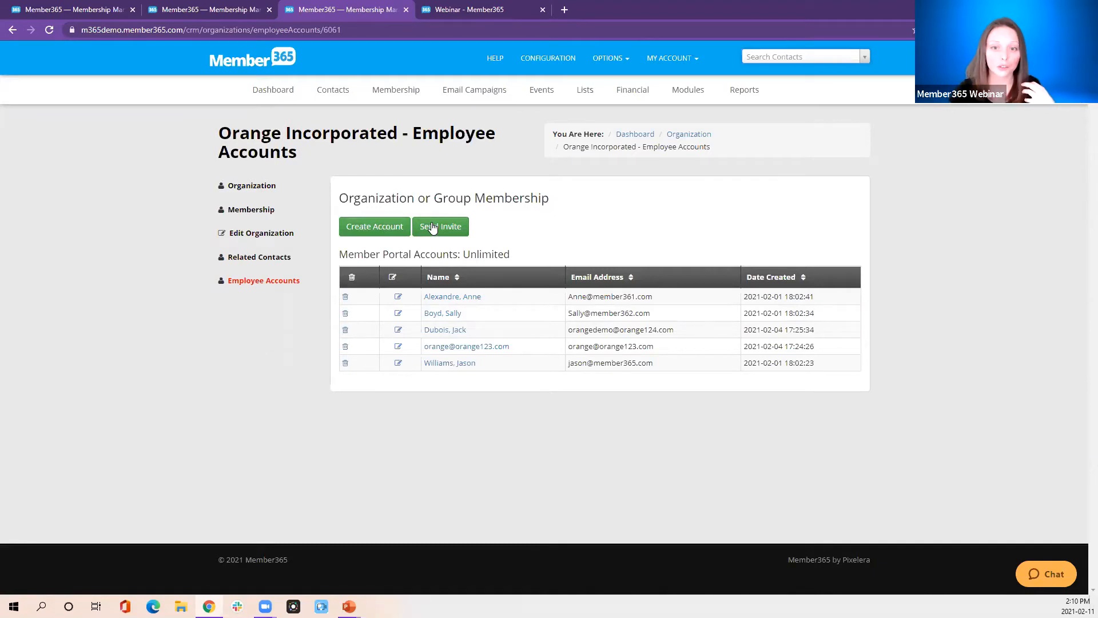
# Start a new employee account with the contact's e-mail address and review its address and Member Portal Access fields.
pyautogui.click(356, 230)
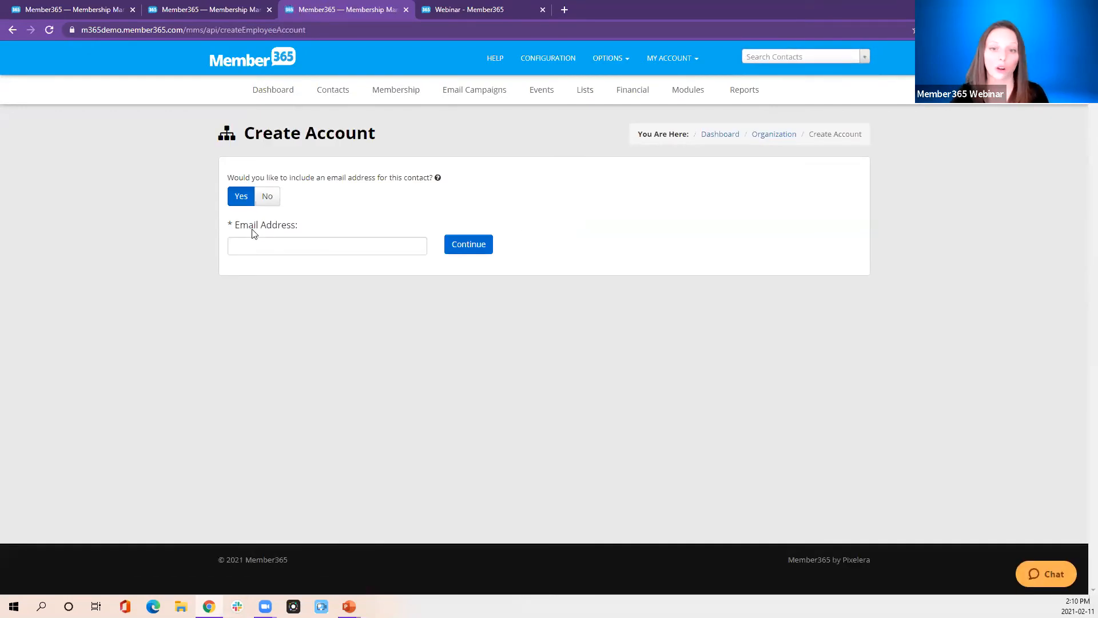
pyautogui.click(250, 242)
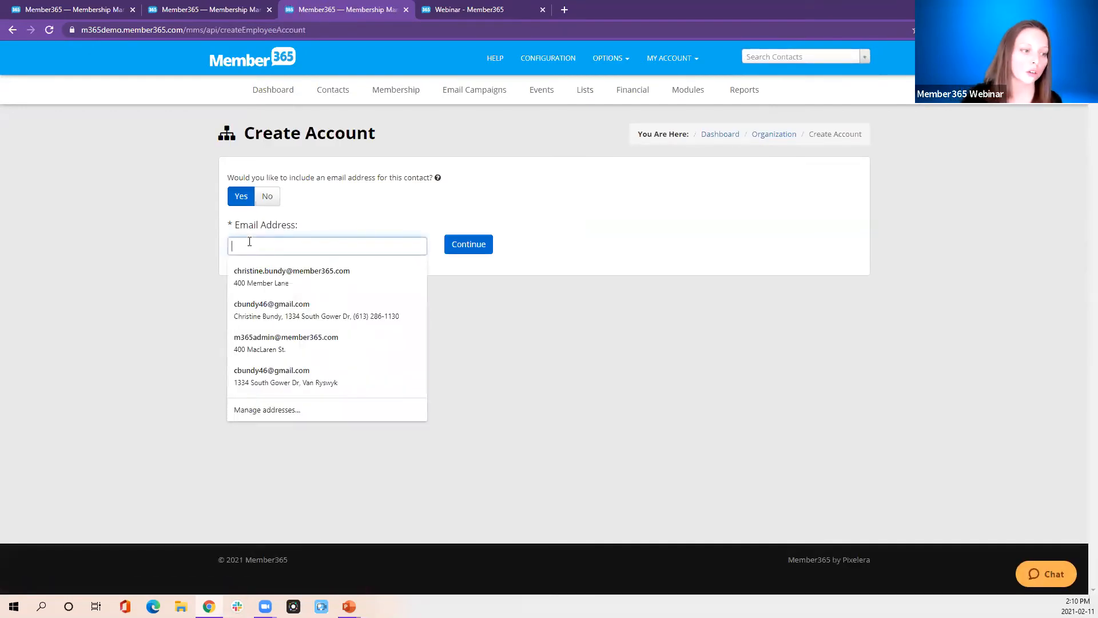
pyautogui.click(273, 271)
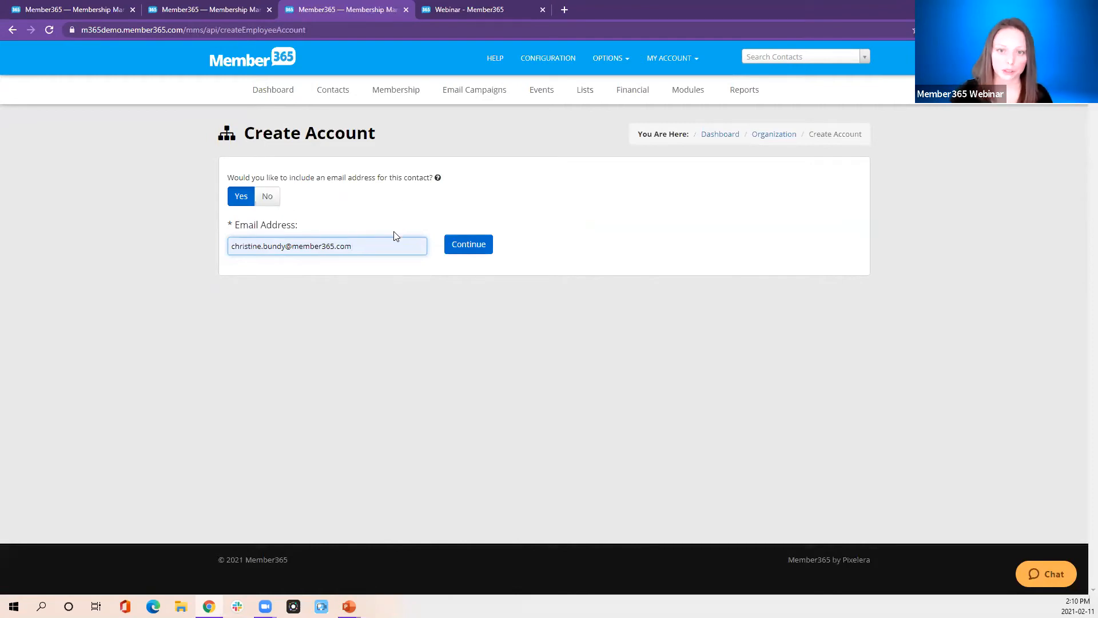
pyautogui.click(467, 245)
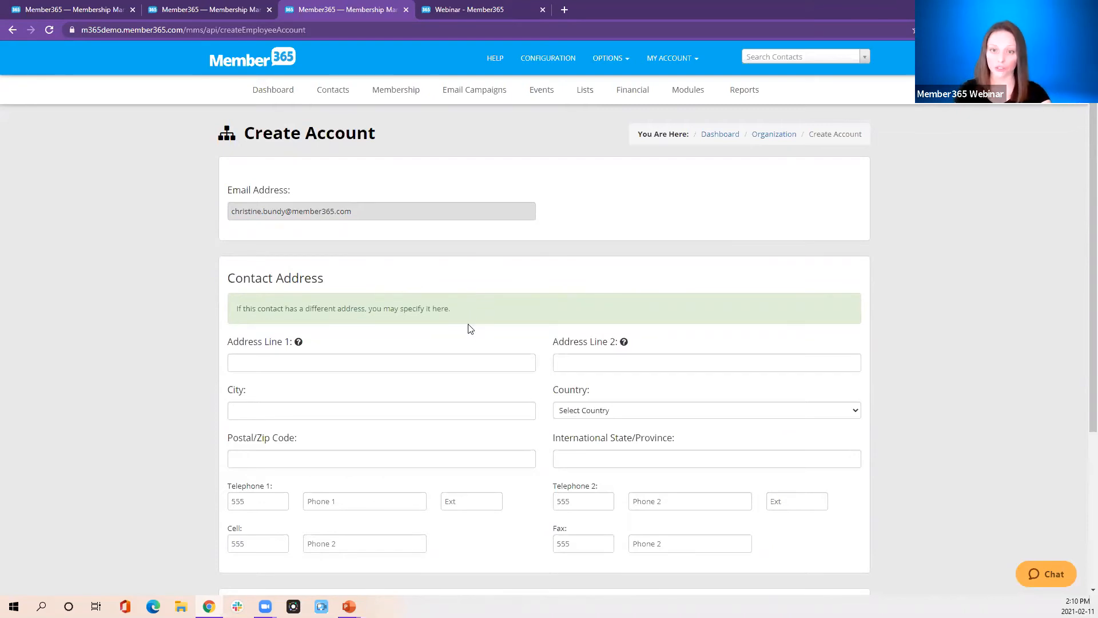
pyautogui.scroll(-4, 469, 327)
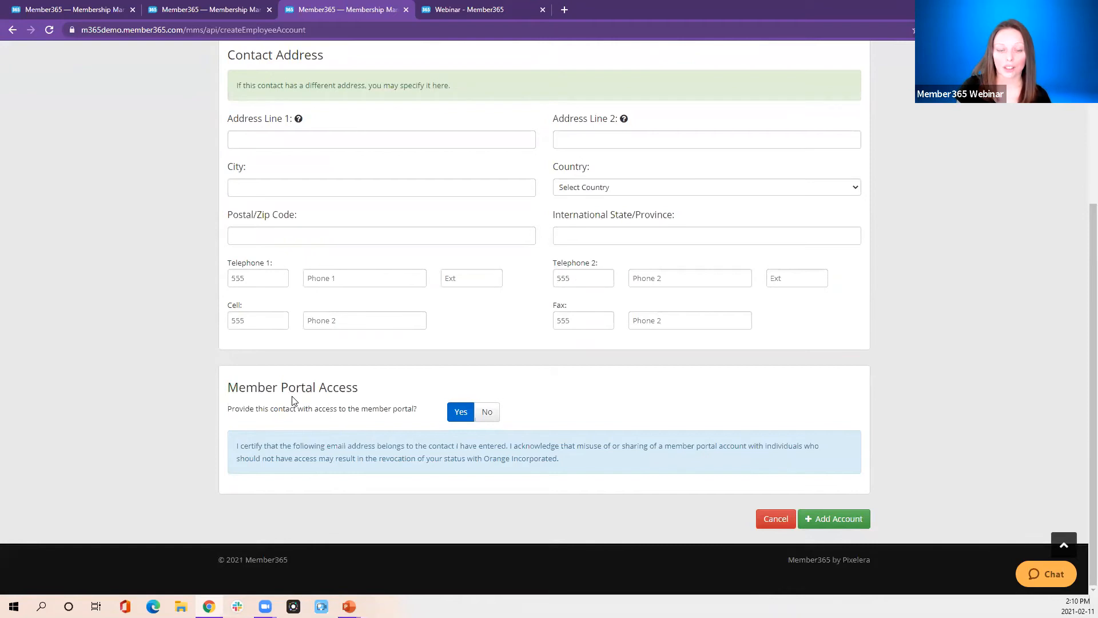
# Preview the Member Portal Welcome Email for the new account, dismiss it unsent and return to the employee accounts list.
pyautogui.click(835, 521)
pyautogui.scroll(-2, 540, 283)
pyautogui.scroll(-1, 540, 283)
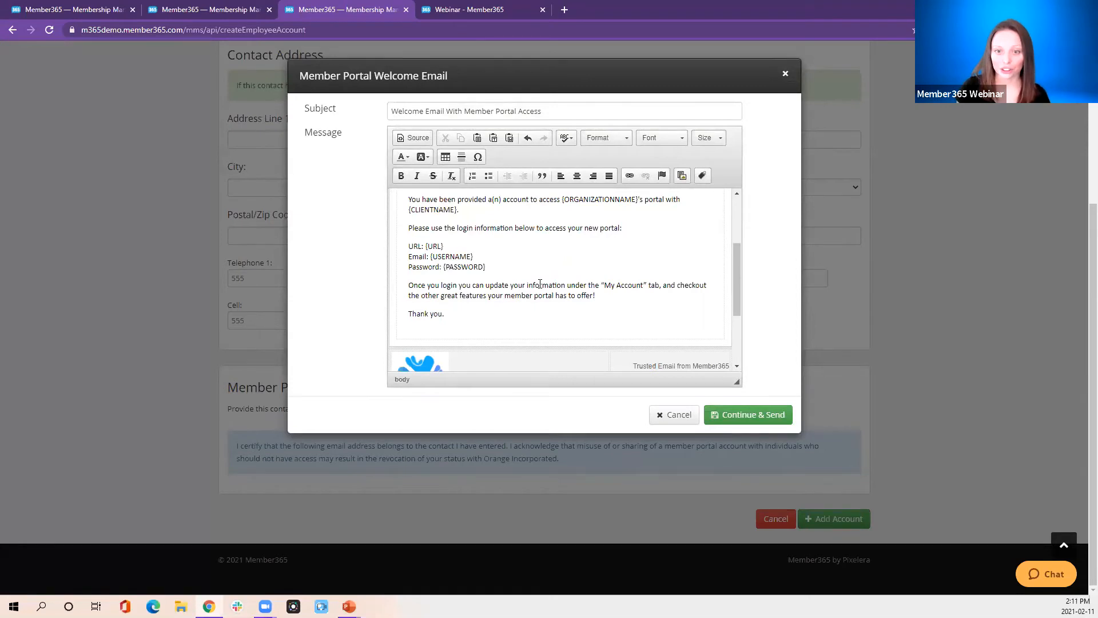
pyautogui.click(786, 75)
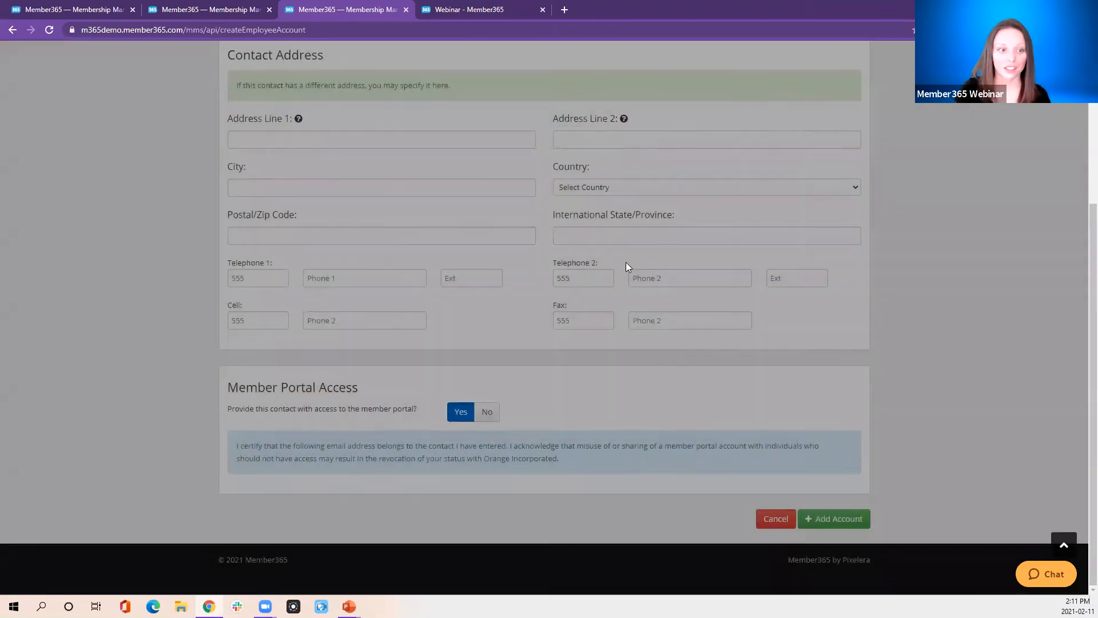
pyautogui.scroll(4, 626, 262)
pyautogui.click(12, 30)
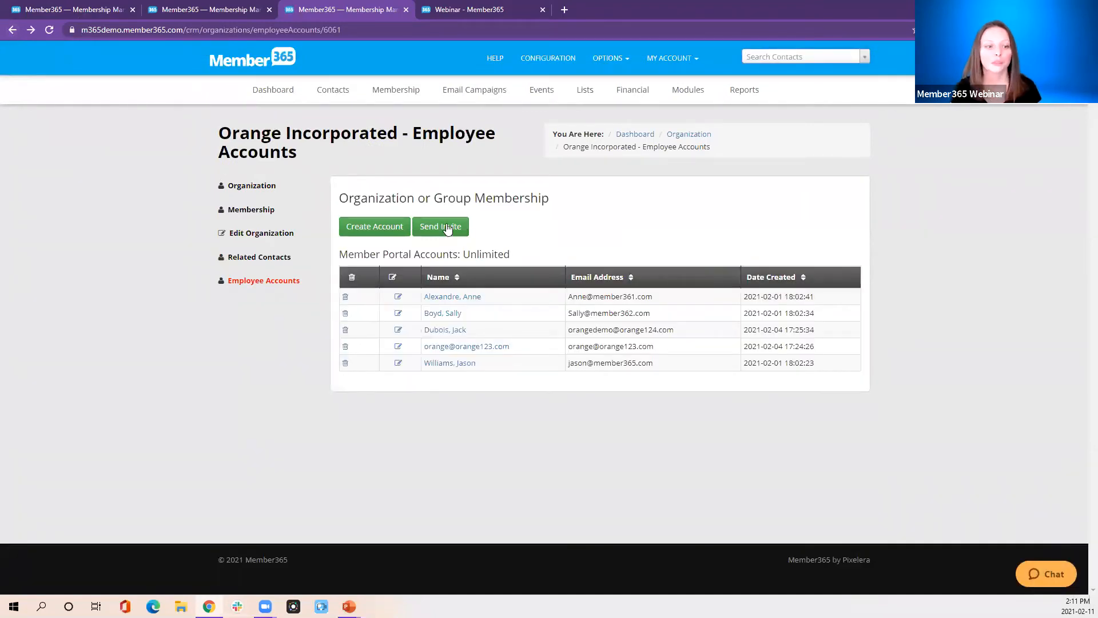
# Open the Send Invite form for employee accounts, review its e-mail addresses field and dismiss it without sending.
pyautogui.click(446, 223)
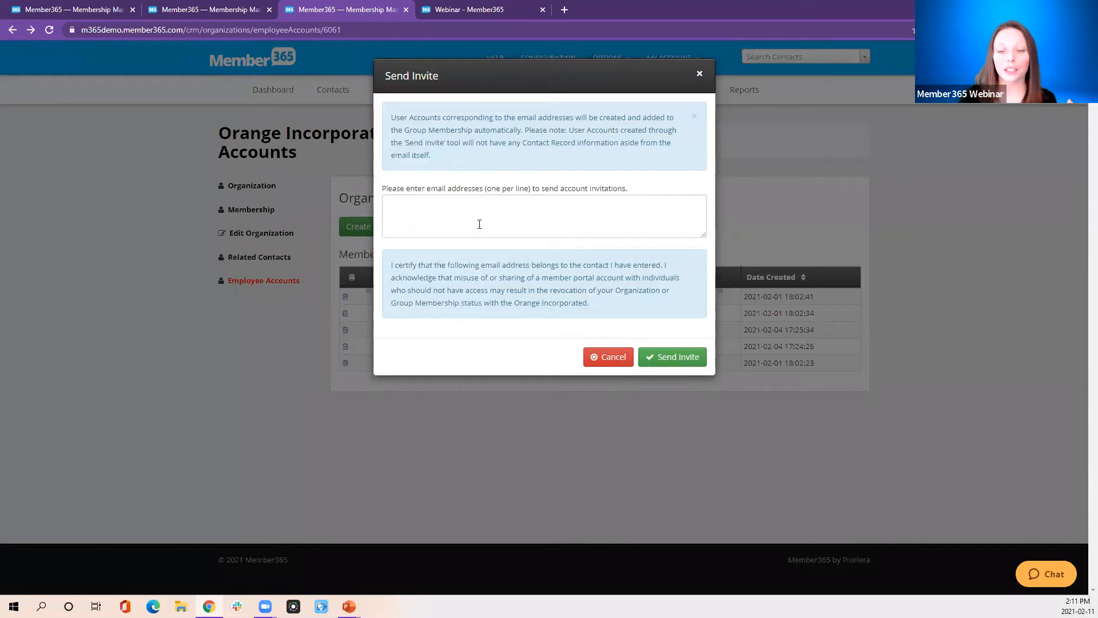
pyautogui.click(479, 225)
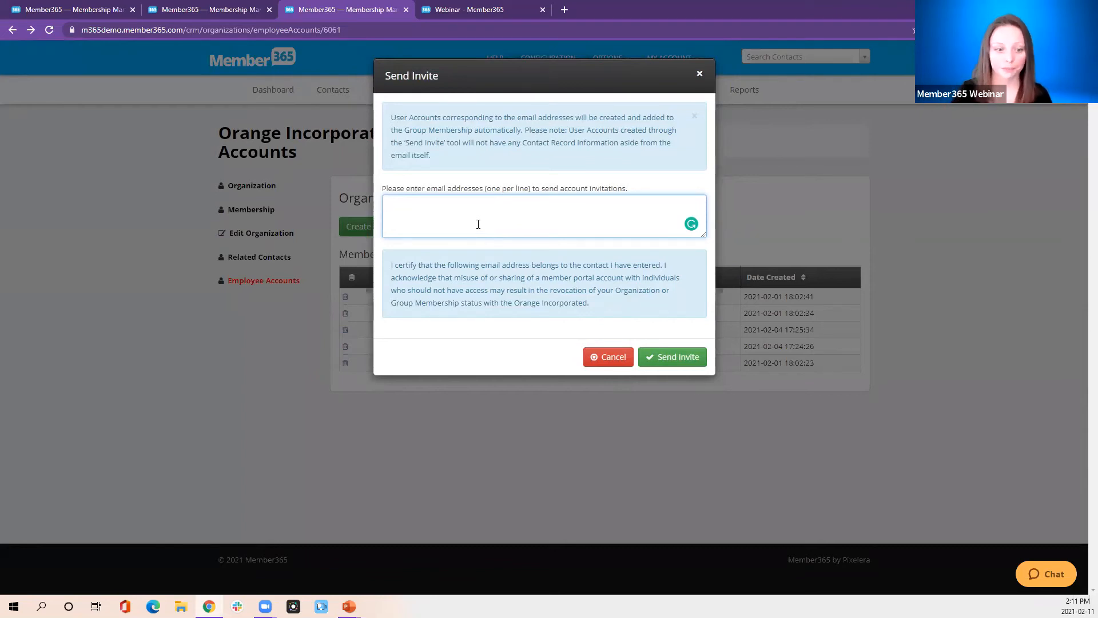
pyautogui.click(606, 357)
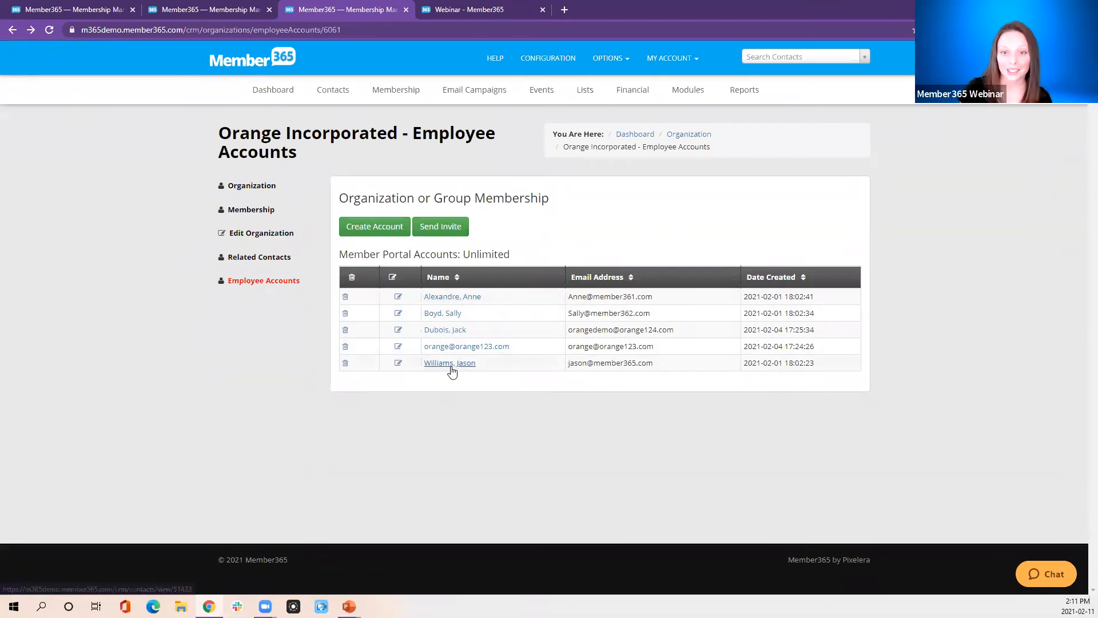
# Delete the last listed employee account from Orange Incorporated's group membership.
pyautogui.moveTo(462, 254); pyautogui.dragTo(526, 259)
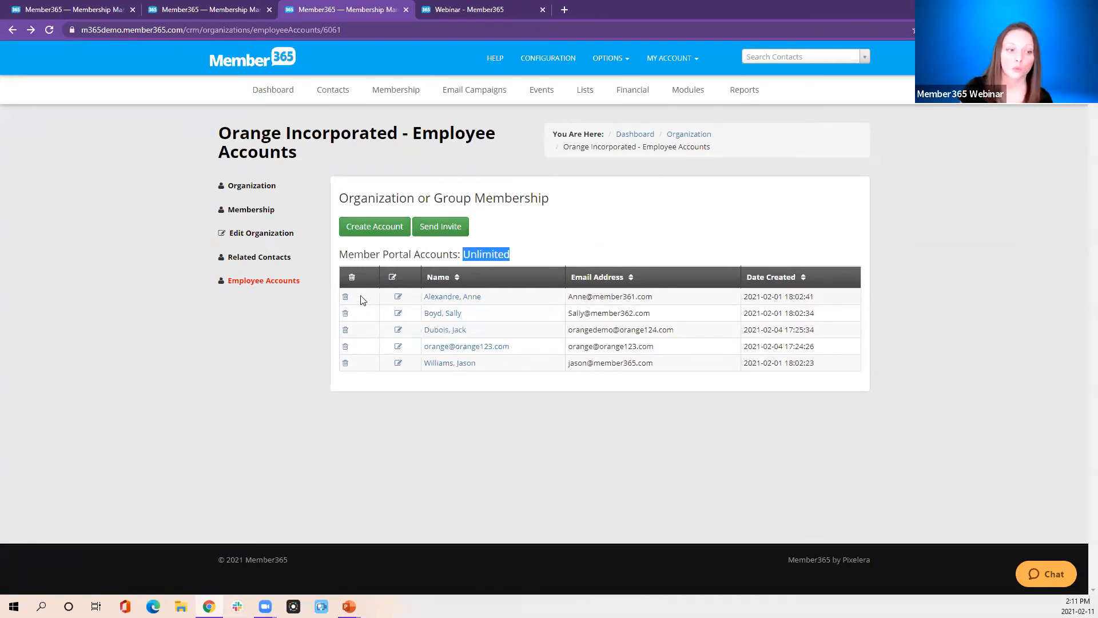
pyautogui.click(345, 363)
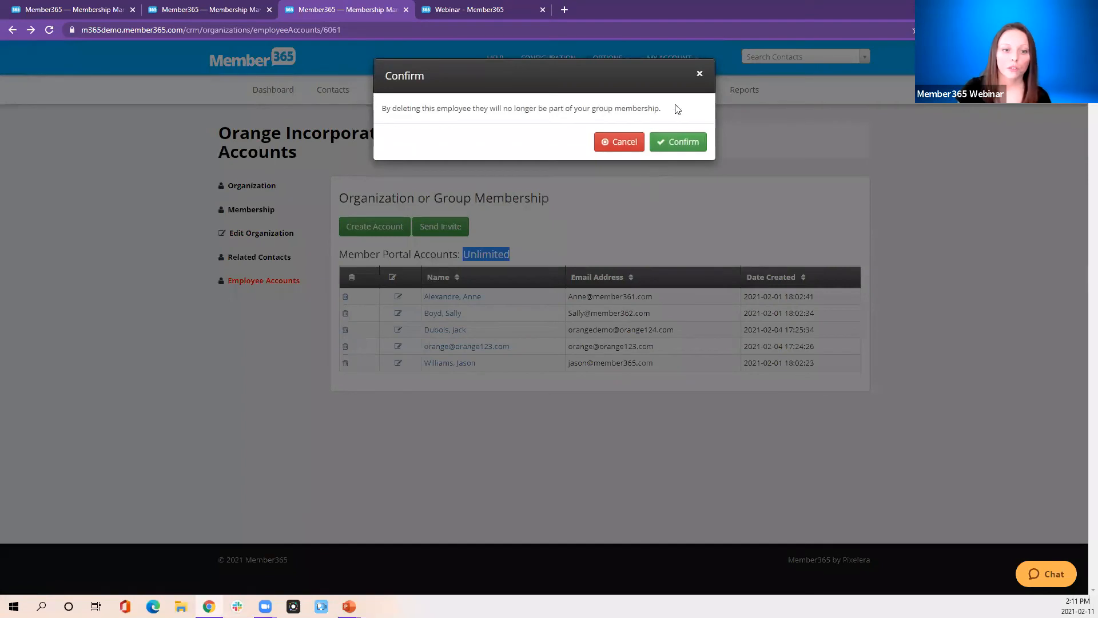
pyautogui.click(680, 142)
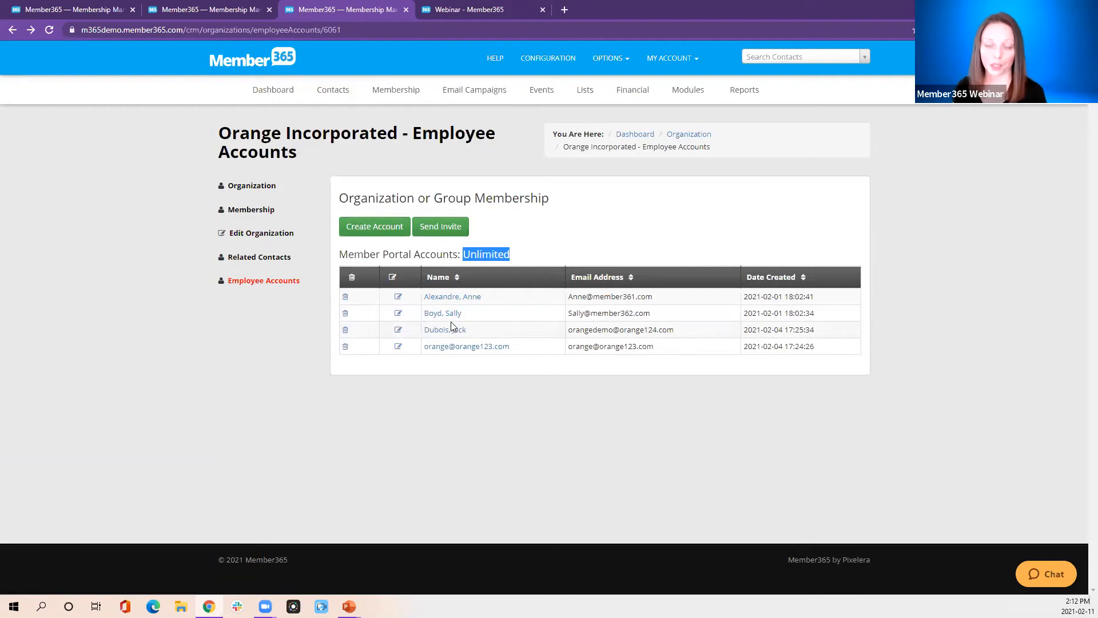
pyautogui.click(689, 208)
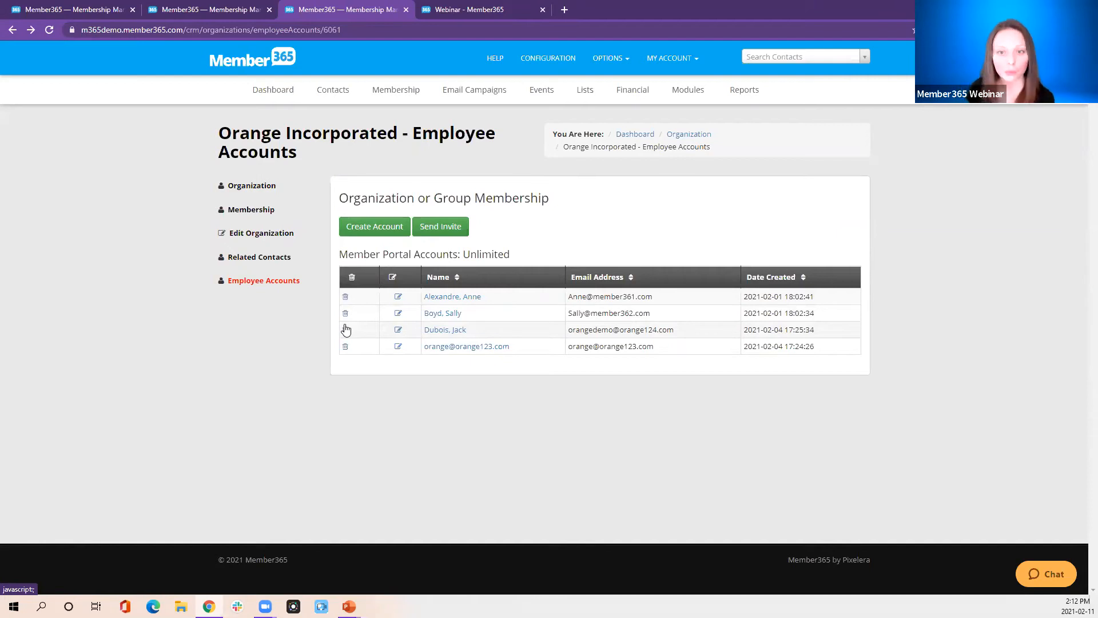
# Open the contact record of the second listed employee and impersonate that contact in the member portal.
pyautogui.click(457, 318)
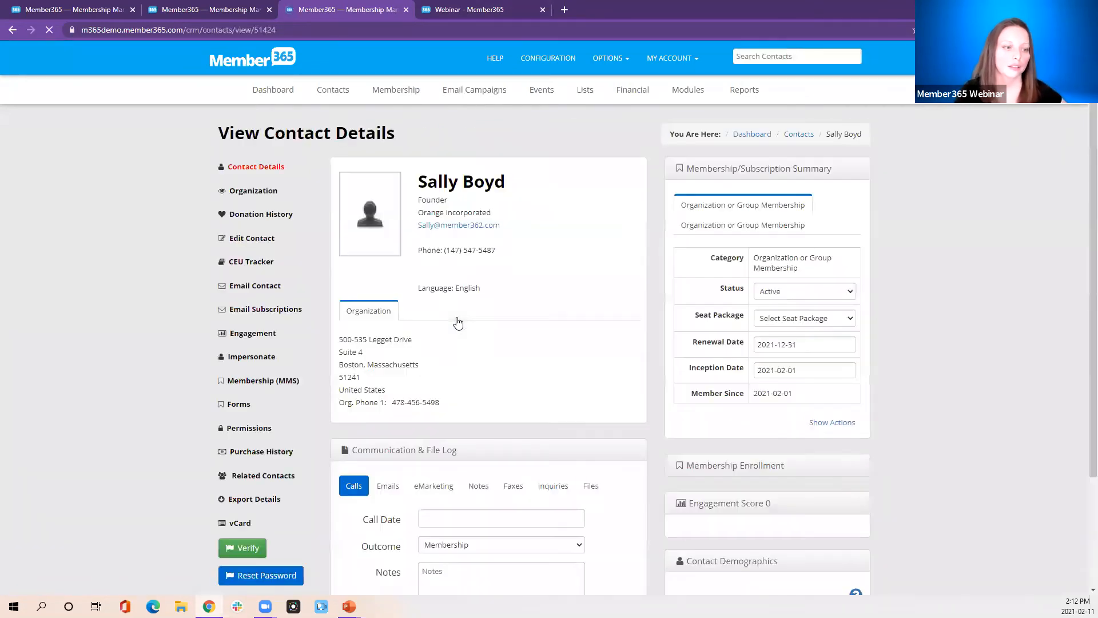
pyautogui.click(239, 359)
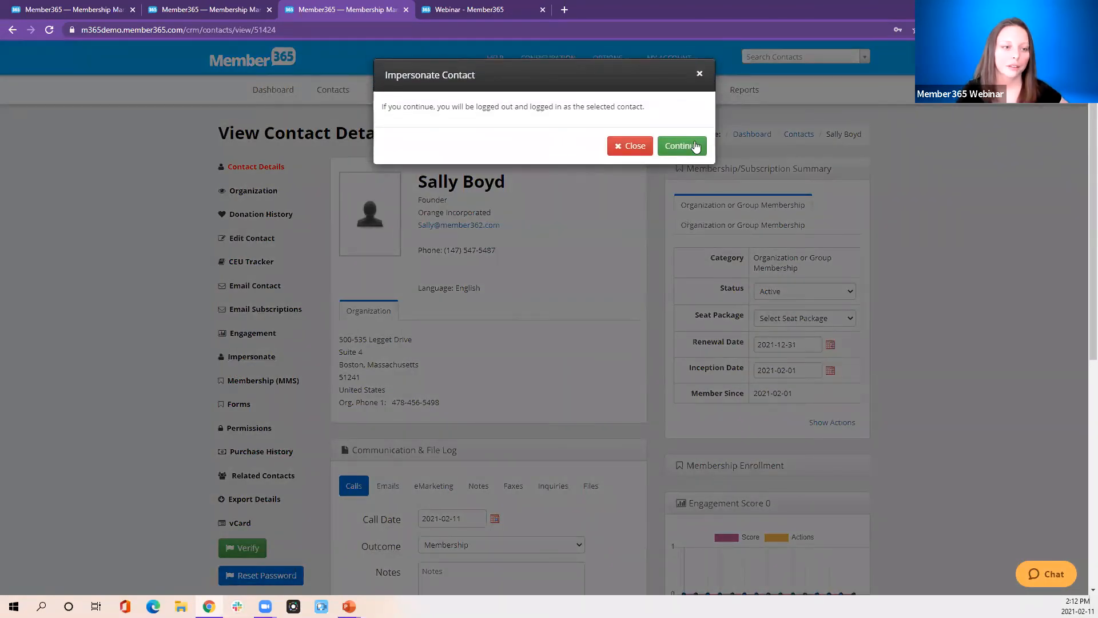
pyautogui.click(696, 147)
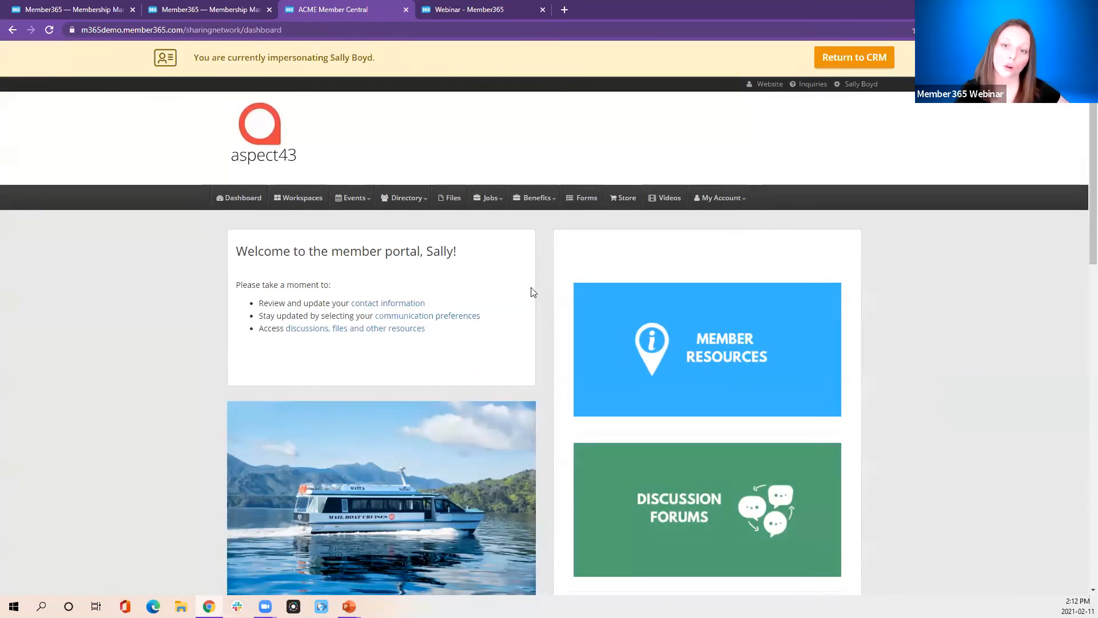
# Review the Employee Accounts section on the member portal dashboard and open the full Employee Accounts page.
pyautogui.scroll(-2, 531, 290)
pyautogui.scroll(-12, 531, 291)
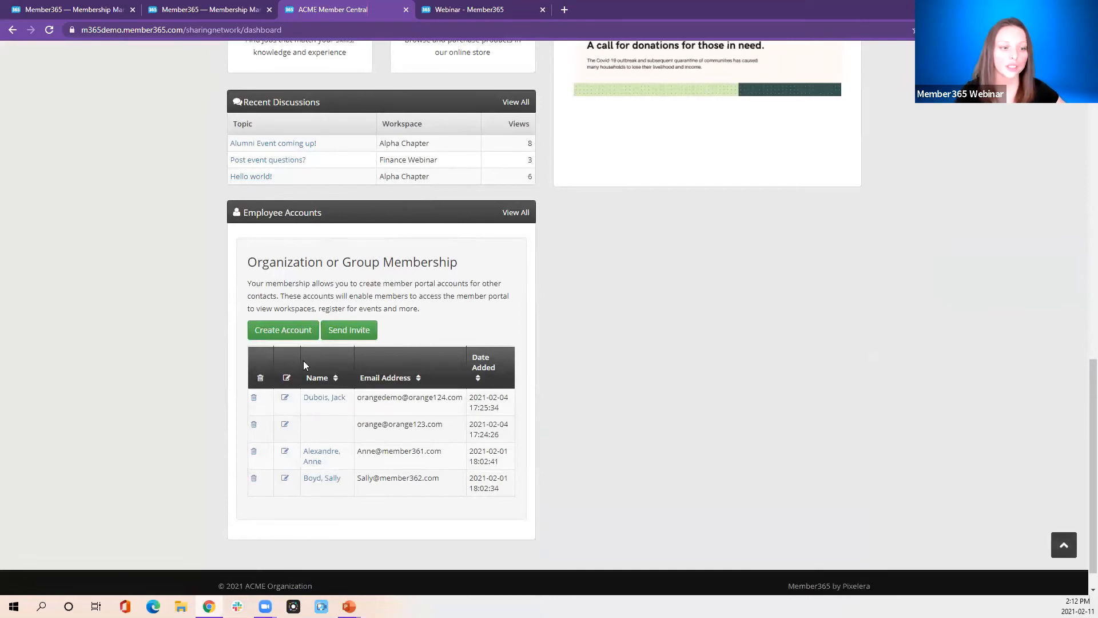
pyautogui.scroll(15, 622, 448)
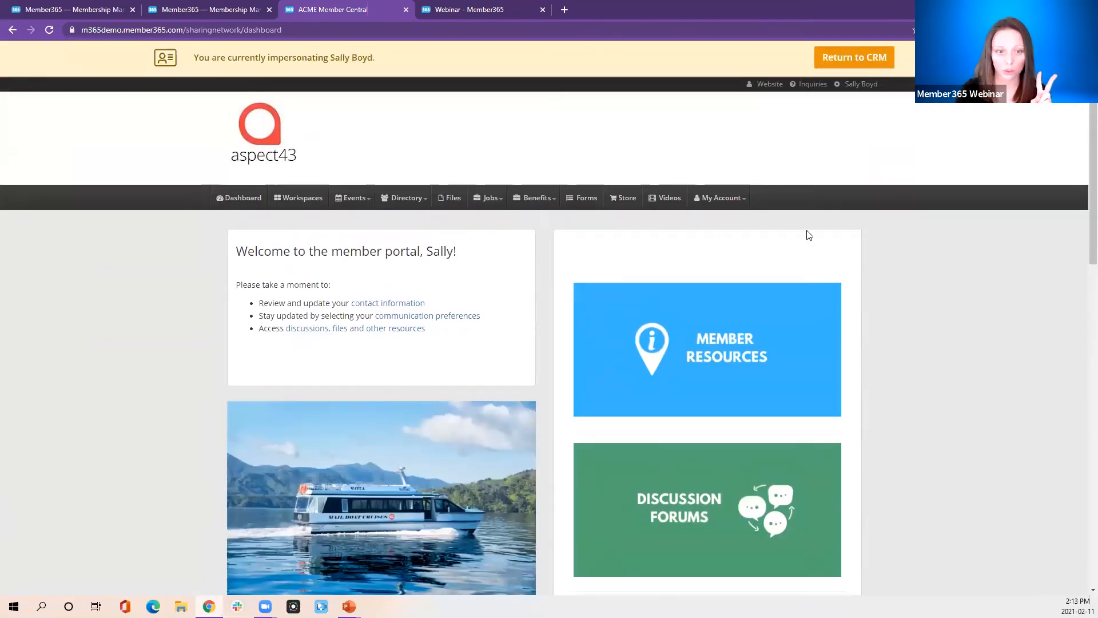
pyautogui.click(728, 198)
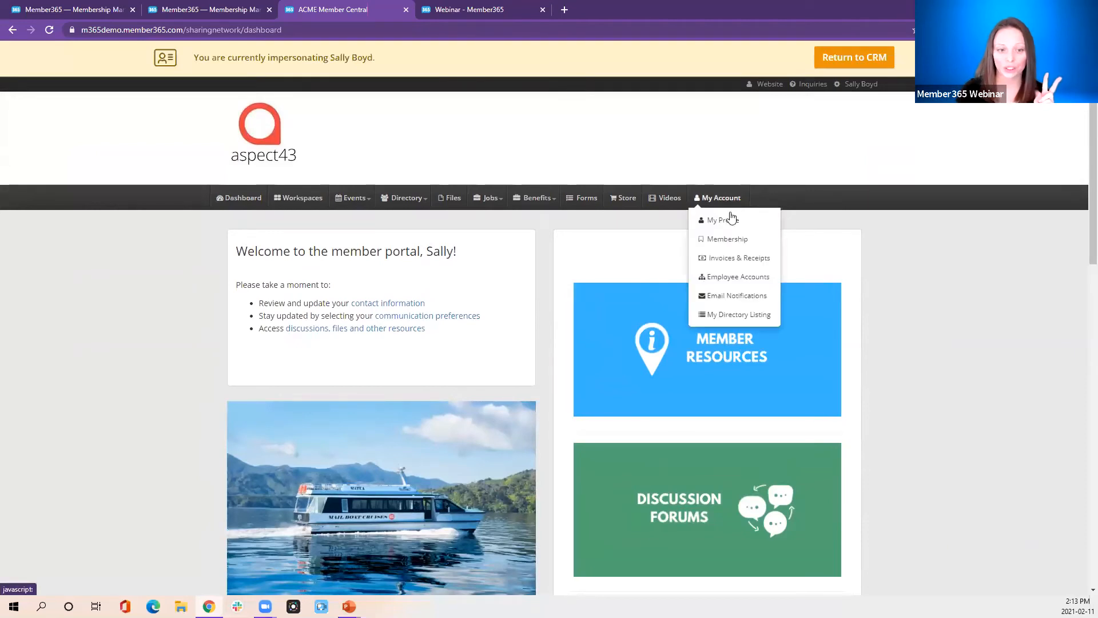
pyautogui.click(721, 280)
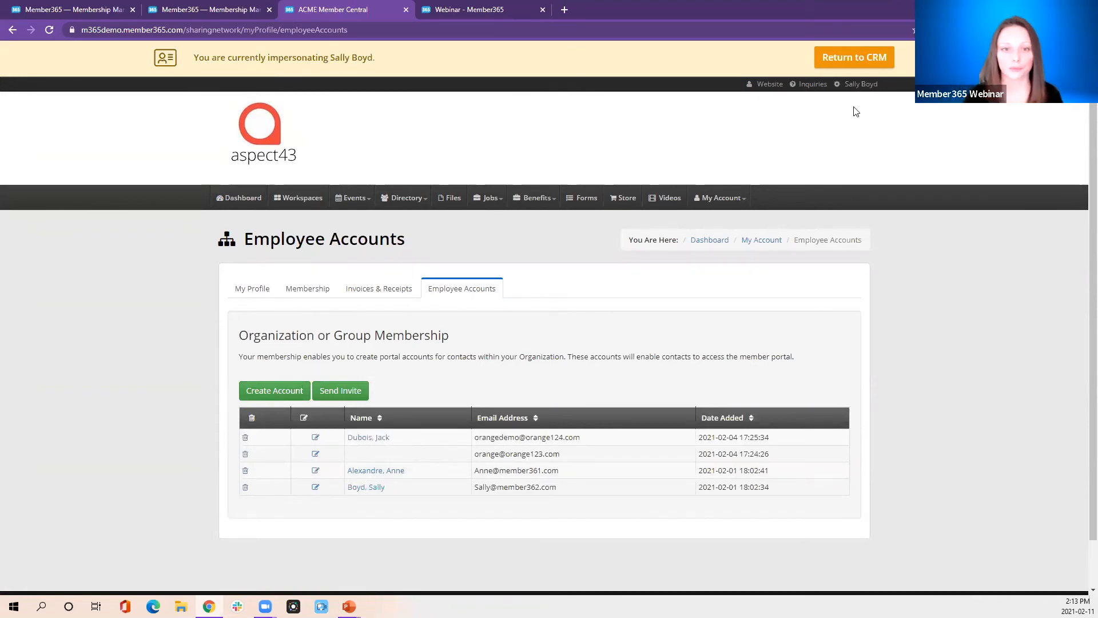
# End the impersonation by returning to the CRM and switch to the PowerPoint presentation.
pyautogui.click(842, 64)
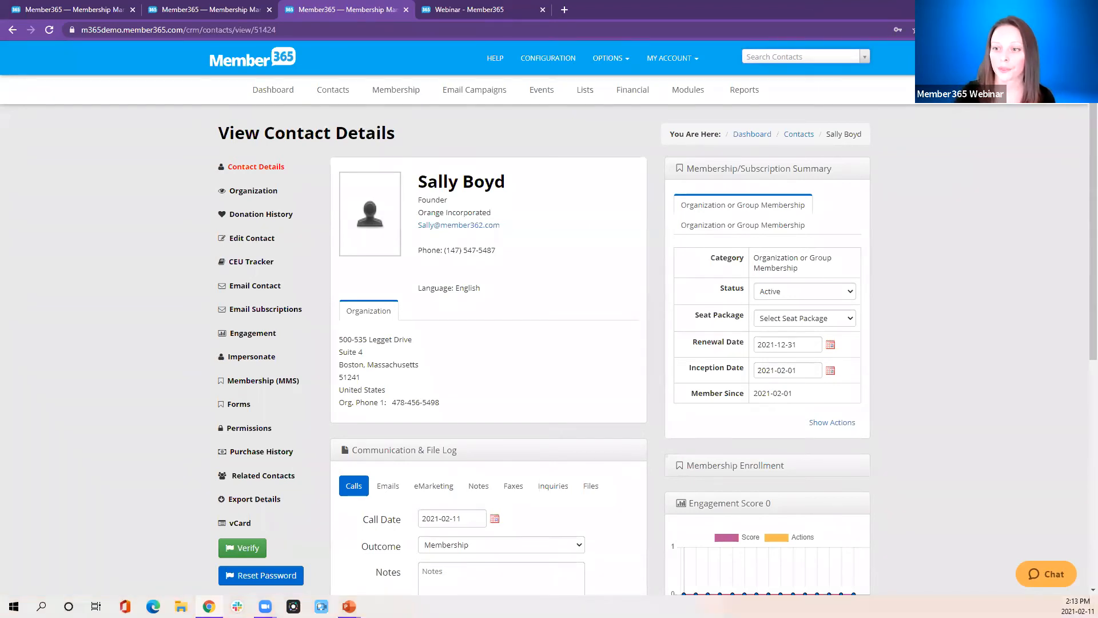
pyautogui.hotkey('alt', 'Tab')
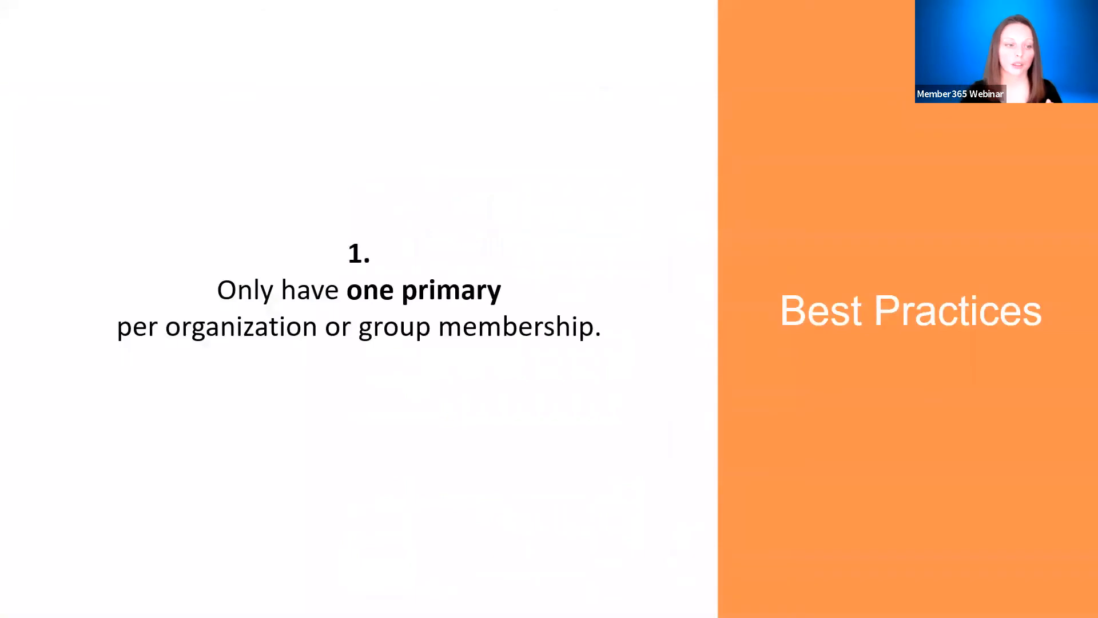